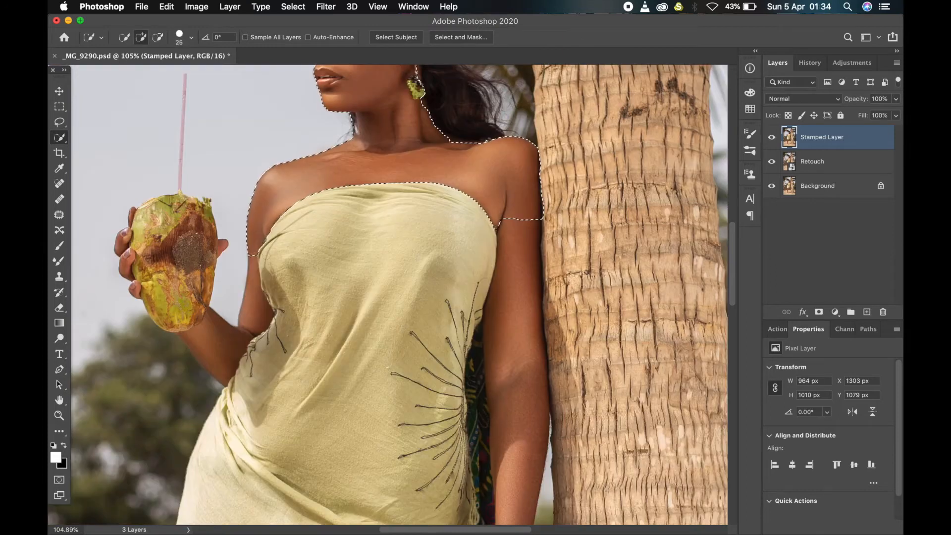
Step: Extend the skin selection over the hand holding the coconut, its forearm, and the other arm down to the fingertips
left_click_drag(218, 346, 201, 326)
left_click_drag(122, 270, 132, 289)
left_click_drag(171, 259, 190, 233)
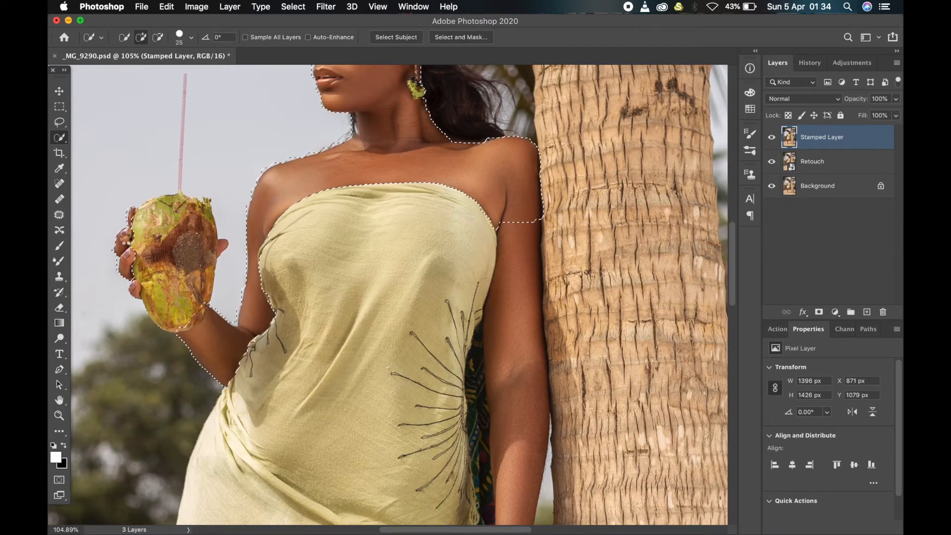
Step: Add the woman's legs and feet to the skin selection
scroll(221, 247, "down", 5)
left_click_drag(458, 129, 424, 488)
left_click_drag(423, 354, 415, 237)
scroll(467, 346, "down", 5)
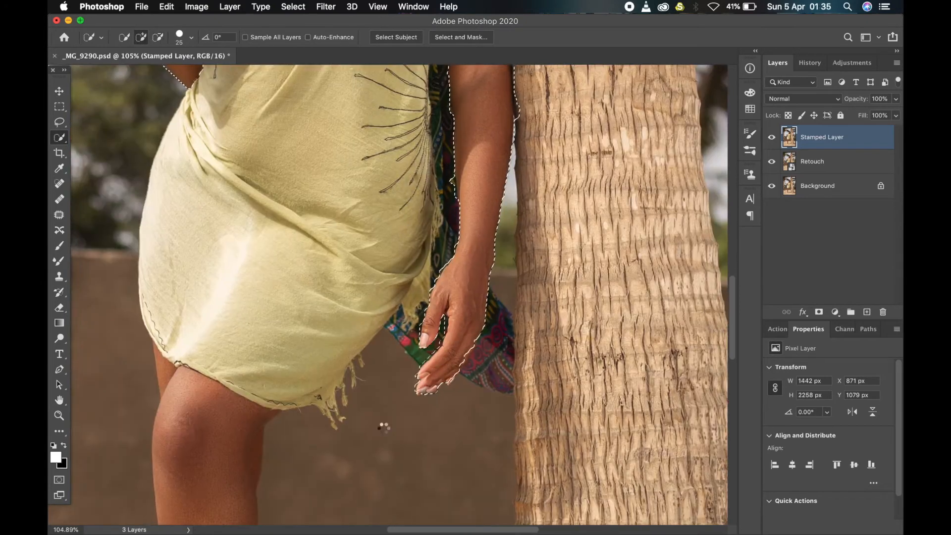
scroll(344, 170, "down", 5)
scroll(203, 326, "down", 4)
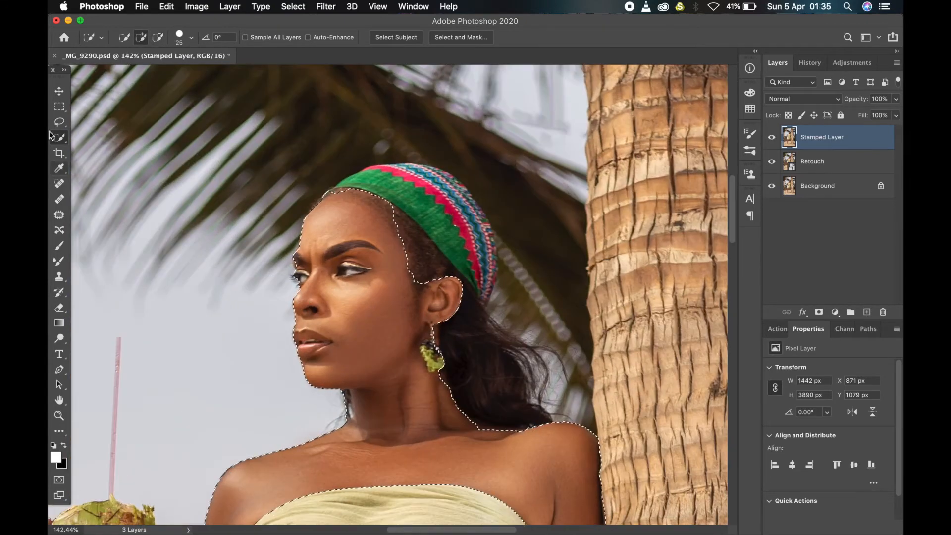
Step: Exclude the lips and eye from the skin selection, and feather the selection
left_click_drag(296, 331, 333, 341)
left_click_drag(339, 268, 365, 270)
right_click(360, 232)
left_click(393, 259)
key("Return")
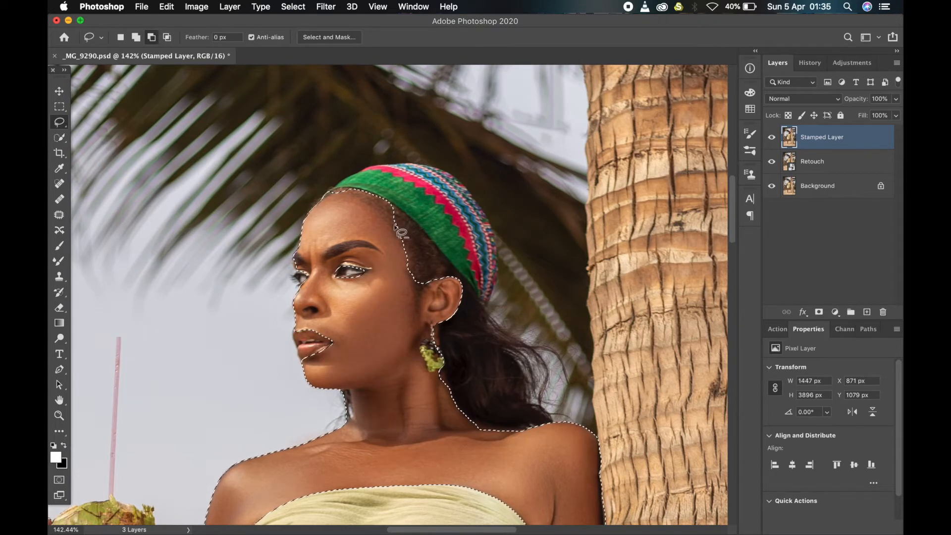
Step: Extend the skin selection over the hairline between the forehead, headscarf and ear
mouse_move(391, 203)
left_mouse_down()
mouse_move(442, 260)
mouse_move(424, 296)
mouse_move(401, 281)
mouse_move(381, 221)
left_mouse_up()
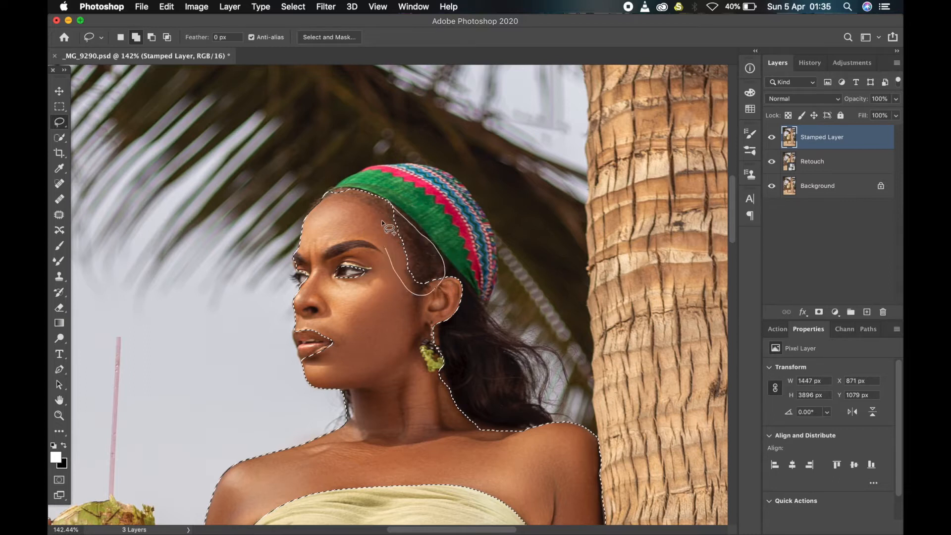
left_click_drag(382, 264, 382, 265)
Step: Create a layer group above Stamped Layer, masked by the skin selection, and name it Skin Toning
scroll(382, 265, "down", 10)
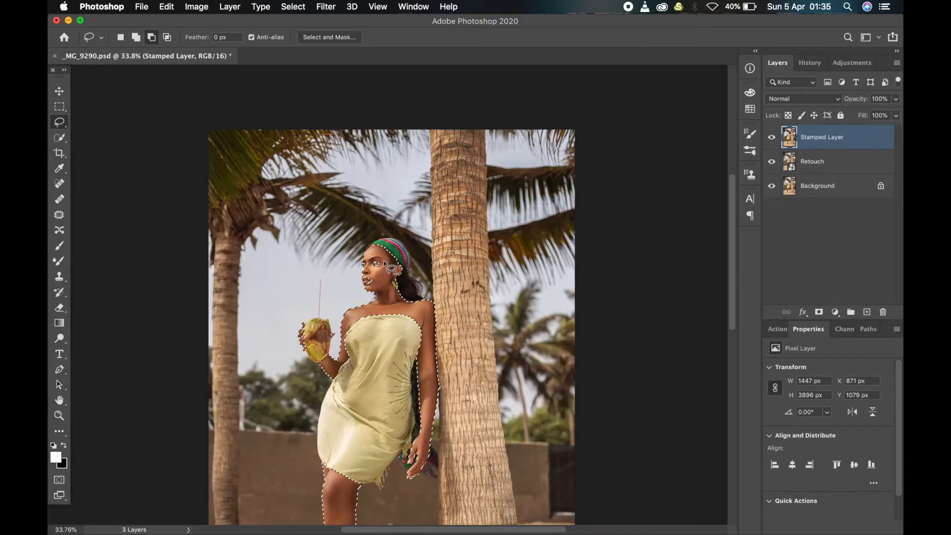
scroll(382, 268, "down", 3)
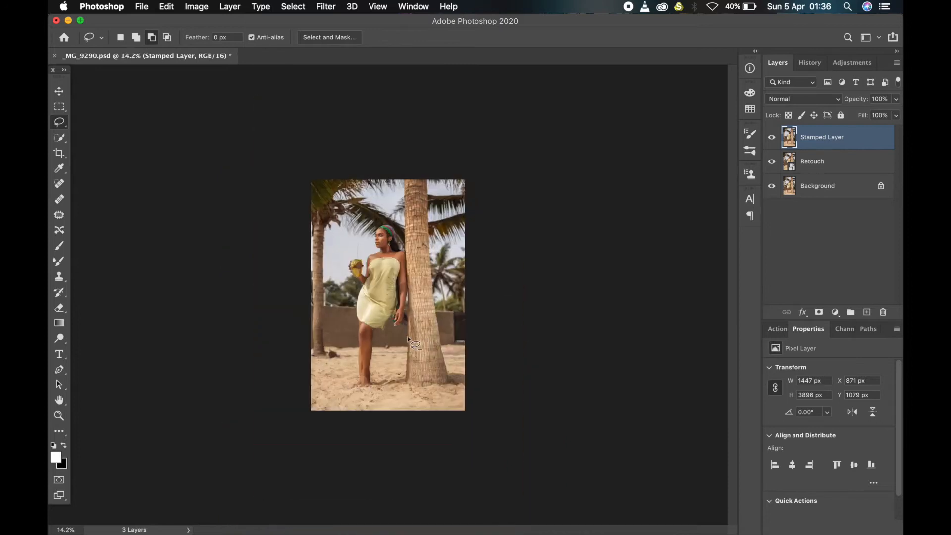
scroll(414, 340, "up", 1)
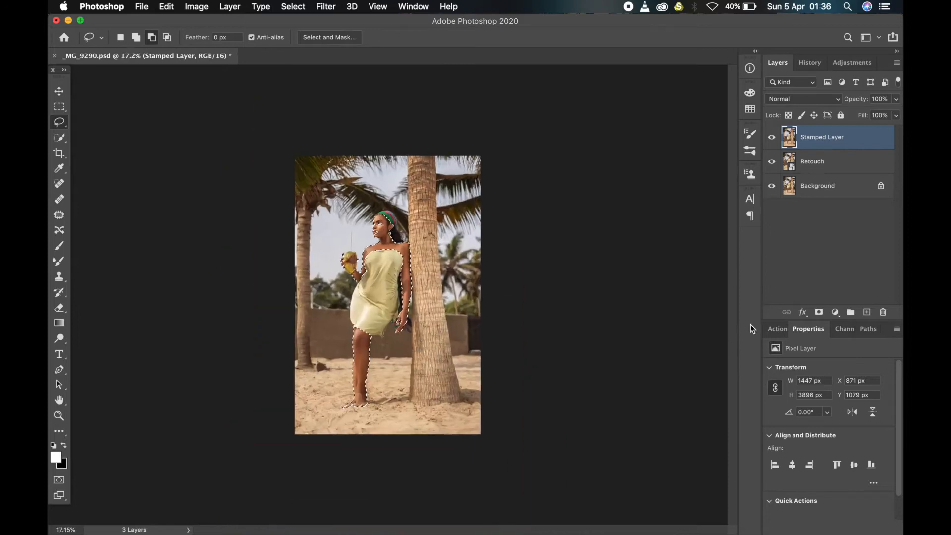
left_click(850, 312)
scroll(380, 232, "up", 3)
scroll(381, 233, "up", 1)
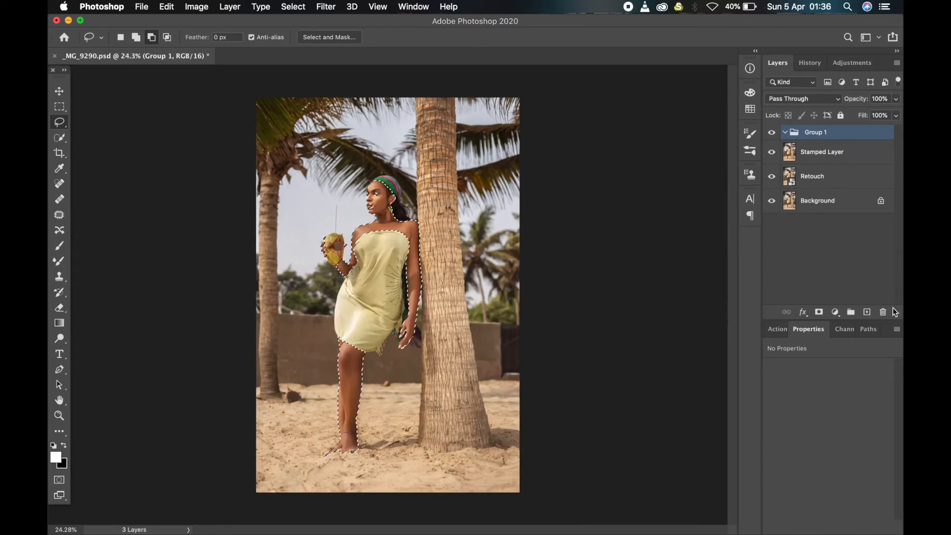
left_click(820, 312)
double_click(834, 138)
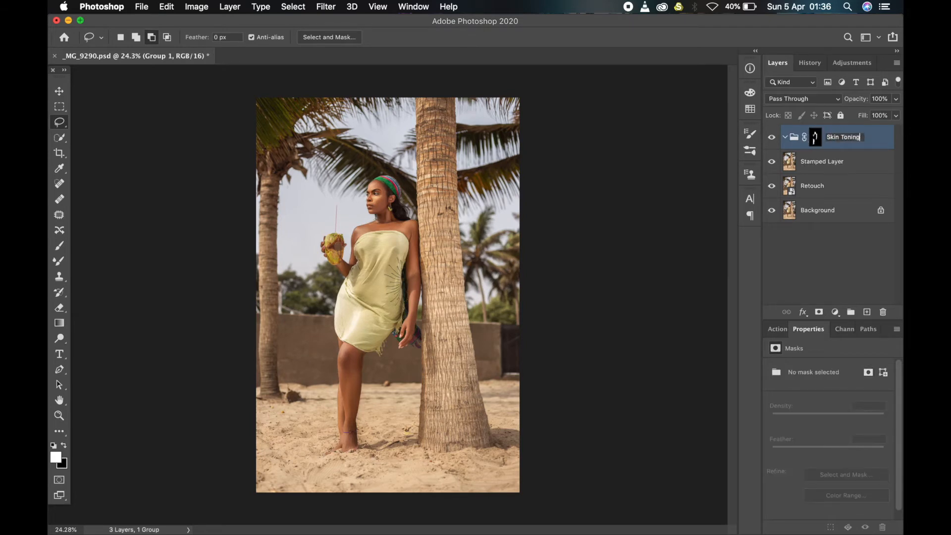
key("Return")
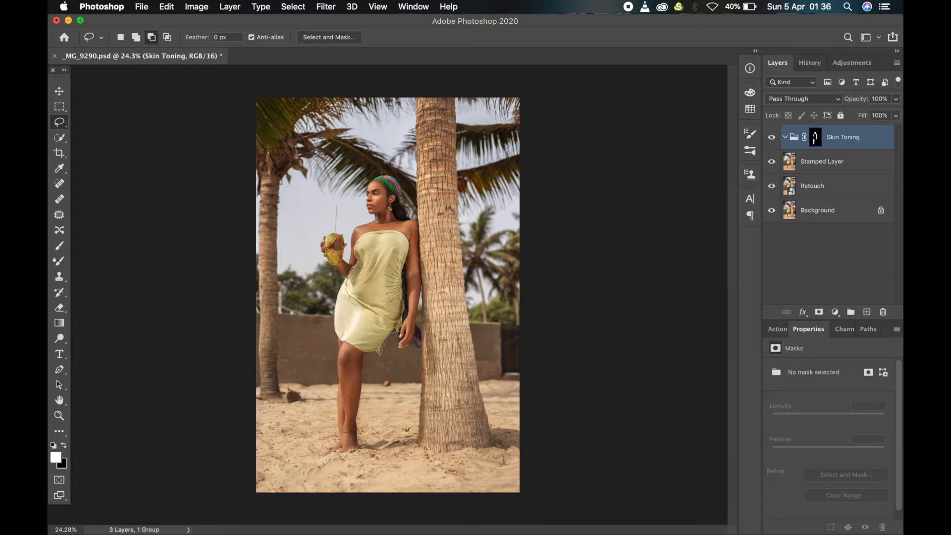
Step: Add a Color Balance adjustment inside the Skin Toning group and shift the midtones' Cyan-Red and Yellow-Blue balance
left_click(835, 312)
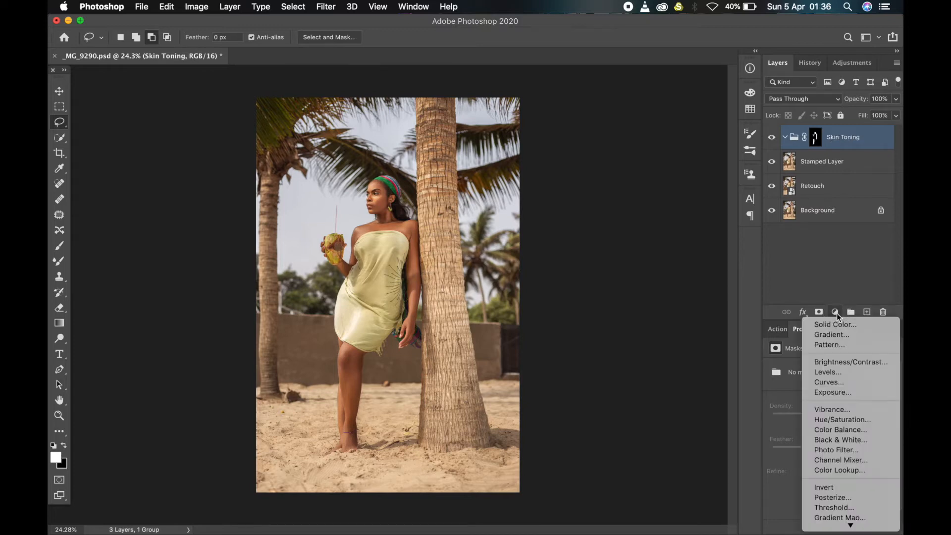
left_click(849, 430)
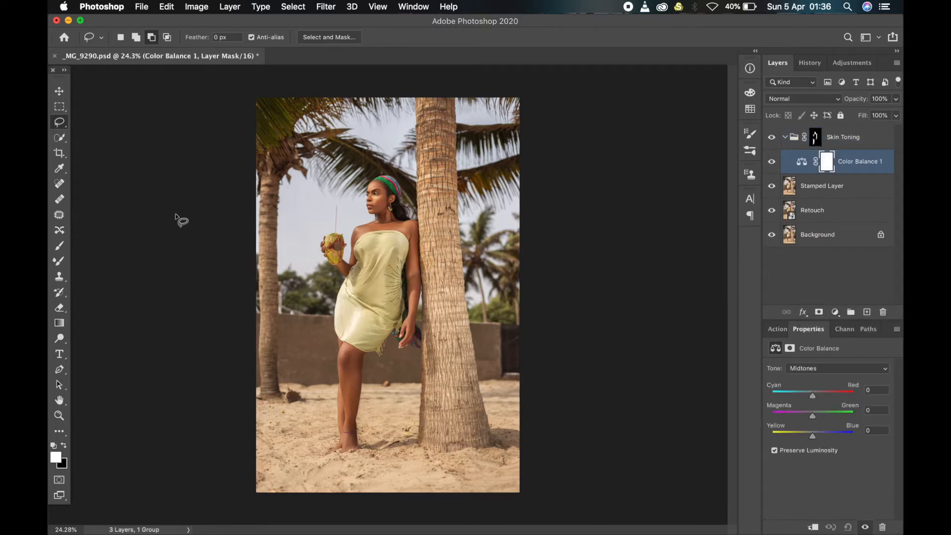
scroll(365, 205, "up", 5)
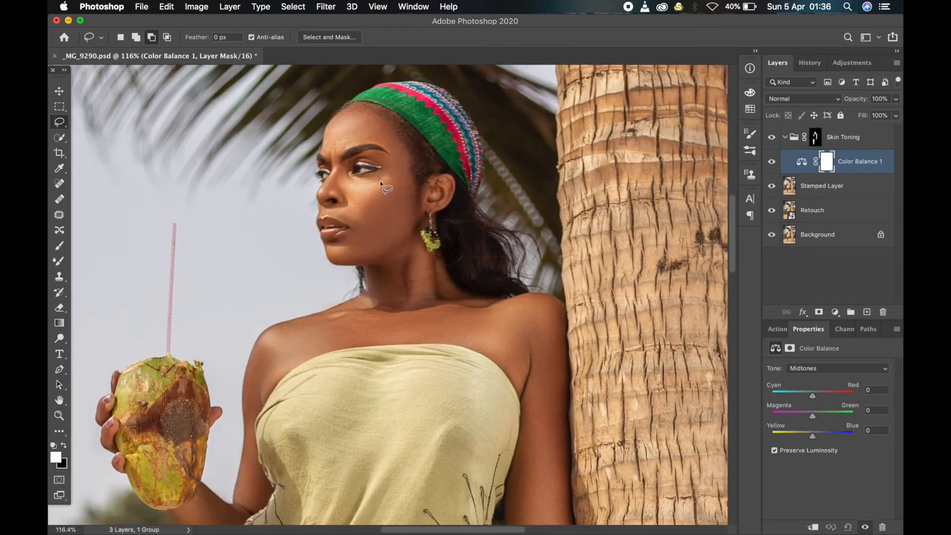
scroll(381, 183, "down", 2)
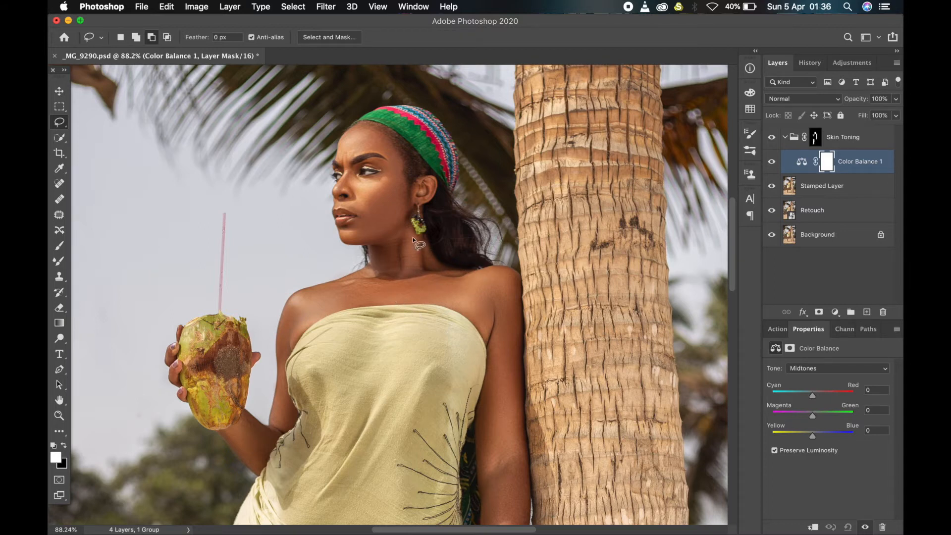
left_click_drag(814, 397, 812, 400)
left_click_drag(812, 436, 812, 436)
Step: For the Color Balance shadows, set Cyan-Red to +4 and adjust the Yellow-Blue balance
left_click(816, 369)
left_click(815, 357)
left_click_drag(813, 398, 815, 398)
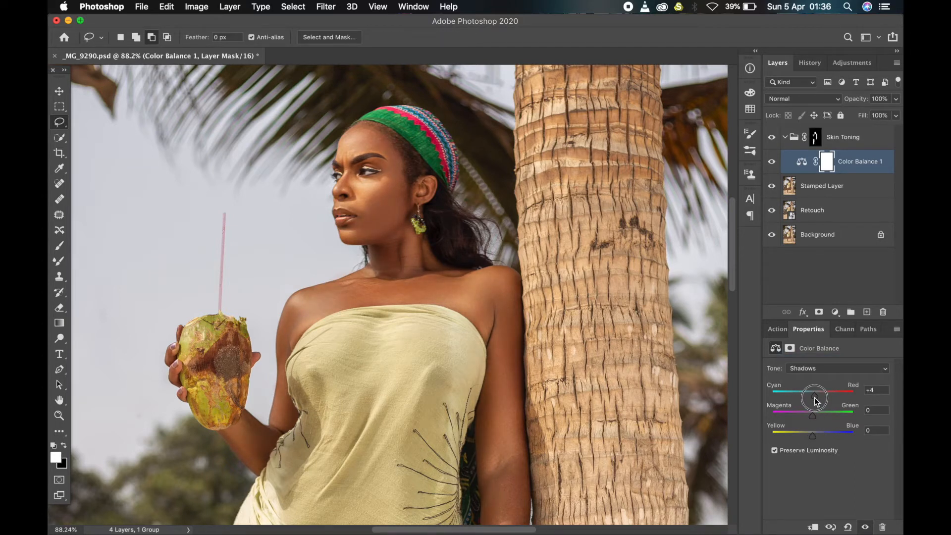
left_click_drag(812, 437, 812, 440)
Step: For the Color Balance highlights, set Cyan-Red to -3 and Yellow-Blue to +4
left_click(837, 368)
left_click(817, 387)
left_click_drag(812, 396, 812, 399)
mouse_move(812, 436)
left_mouse_down()
mouse_move(803, 437)
mouse_move(816, 440)
left_mouse_up()
Step: Compare the skin before and after toning by hiding and showing the Skin Toning group
left_click(772, 139)
left_click(774, 138)
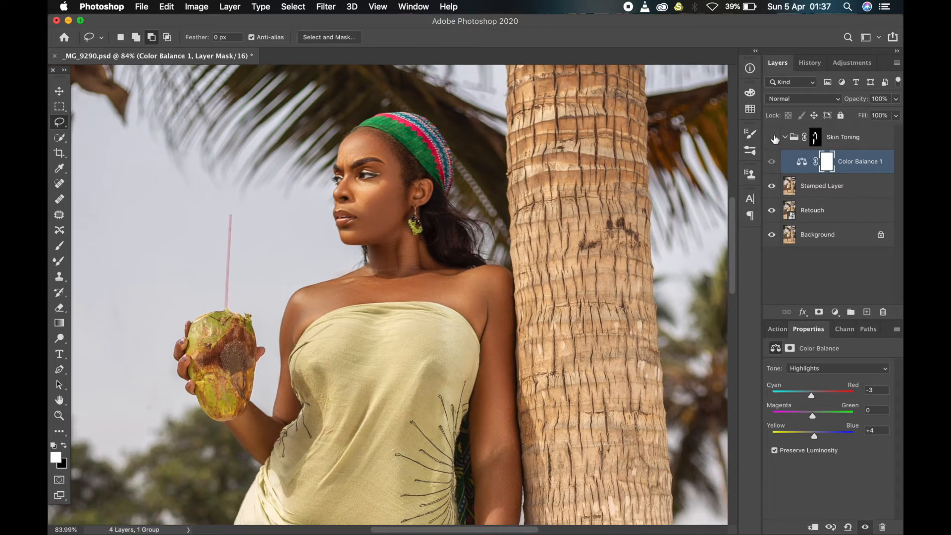
left_click(773, 138)
scroll(341, 223, "up", 1)
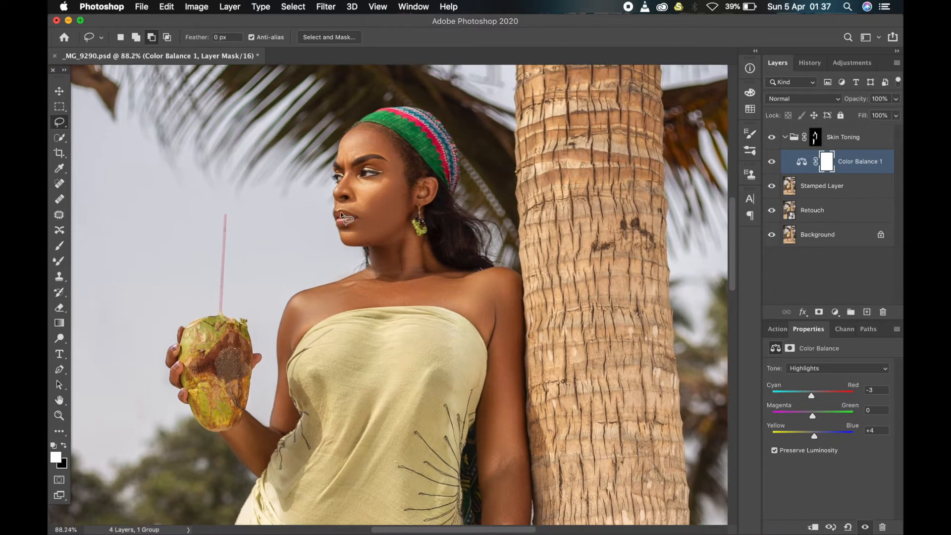
scroll(360, 203, "up", 1)
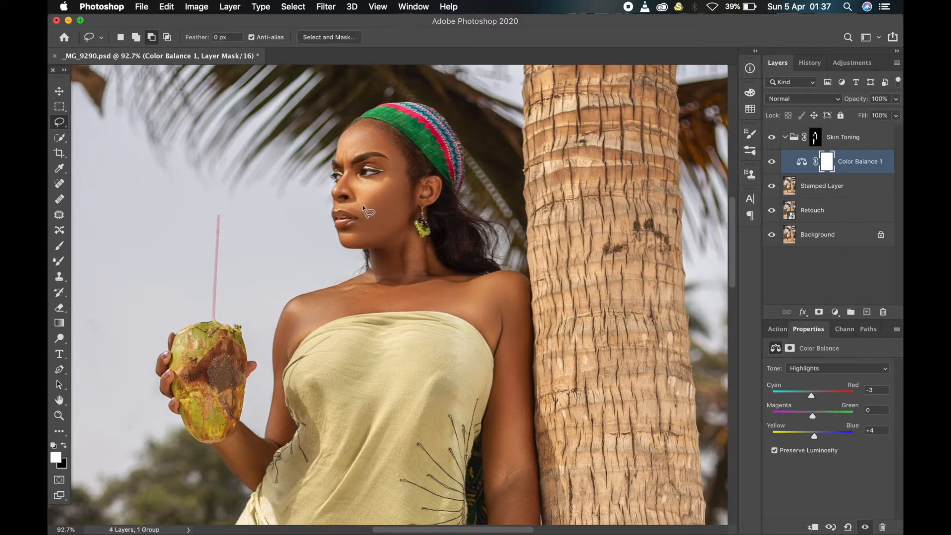
scroll(363, 209, "up", 2)
left_click(772, 138)
left_click(772, 138)
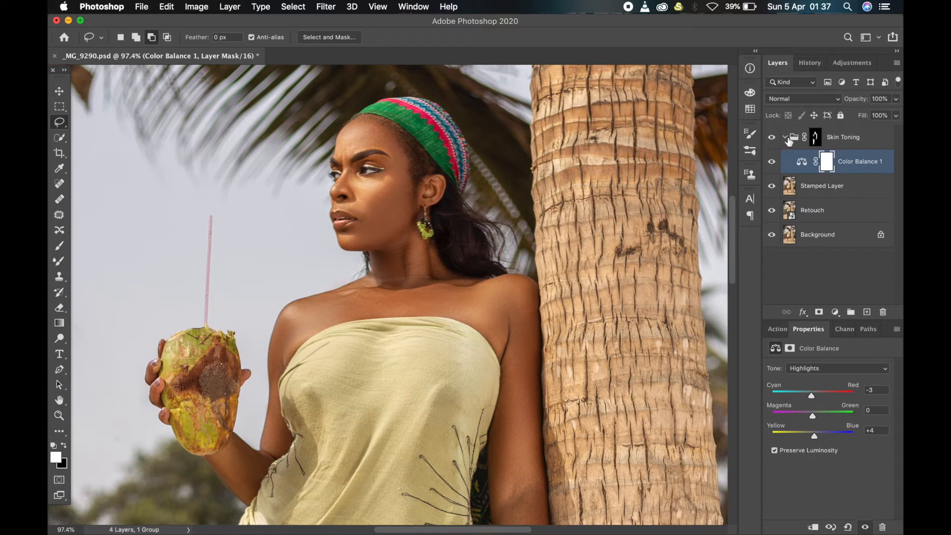
Step: Collapse the Skin Toning group, load its mask as a selection, and include the eyes and lips in that selection
left_click(786, 137)
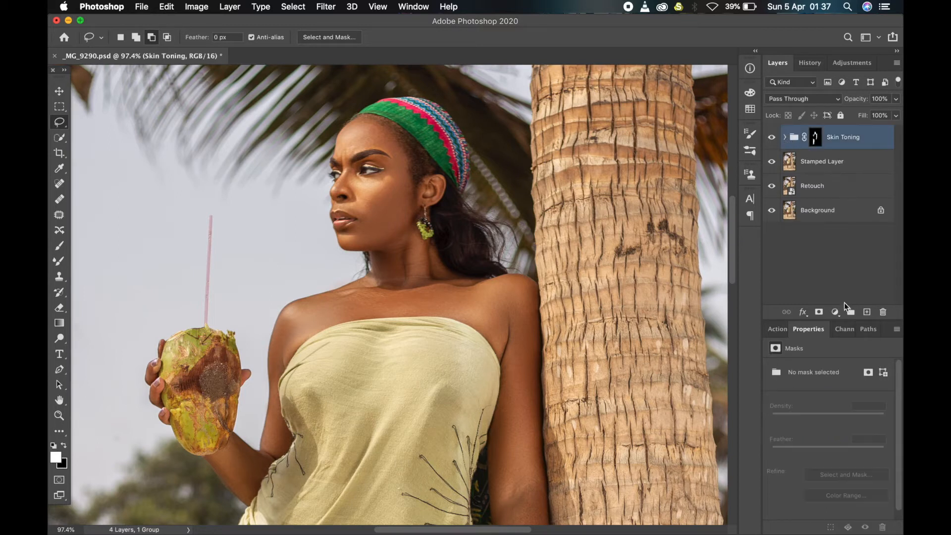
scroll(417, 260, "down", 5)
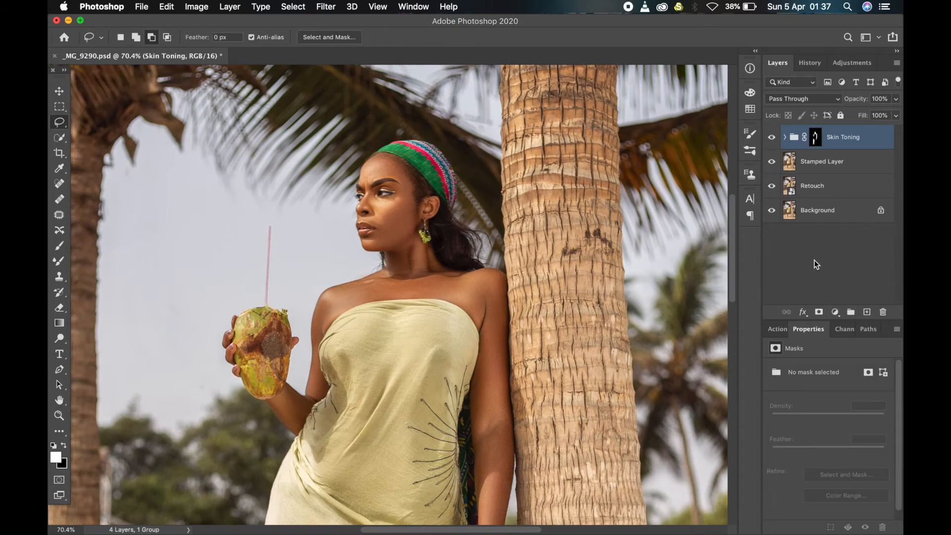
left_click(816, 141, "super")
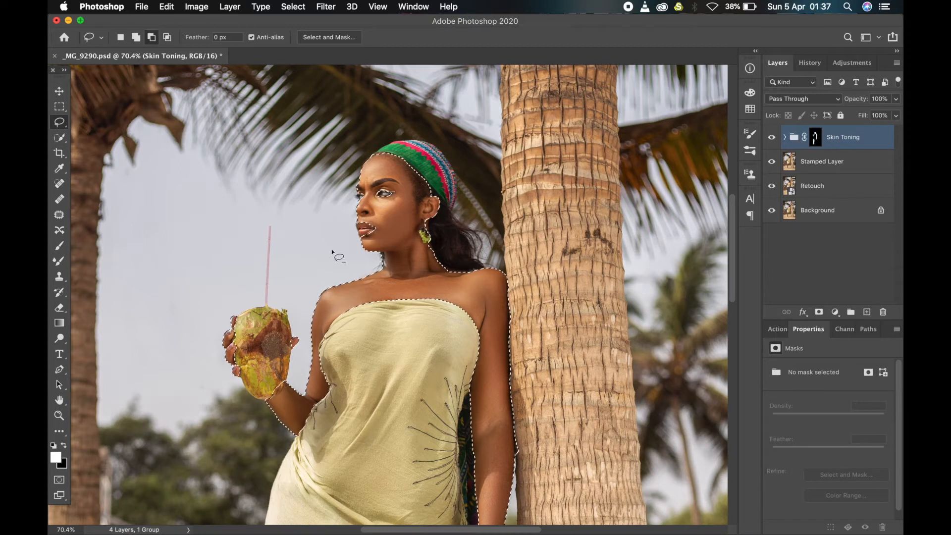
scroll(378, 208, "up", 3)
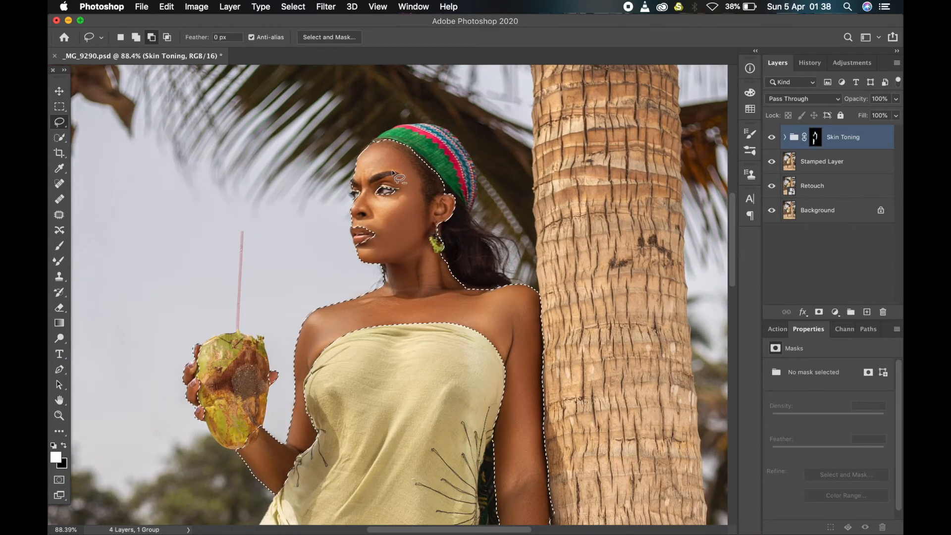
mouse_move(371, 186)
left_mouse_down()
mouse_move(387, 205)
mouse_move(375, 184)
mouse_move(351, 188)
mouse_move(364, 201)
mouse_move(362, 188)
left_mouse_up()
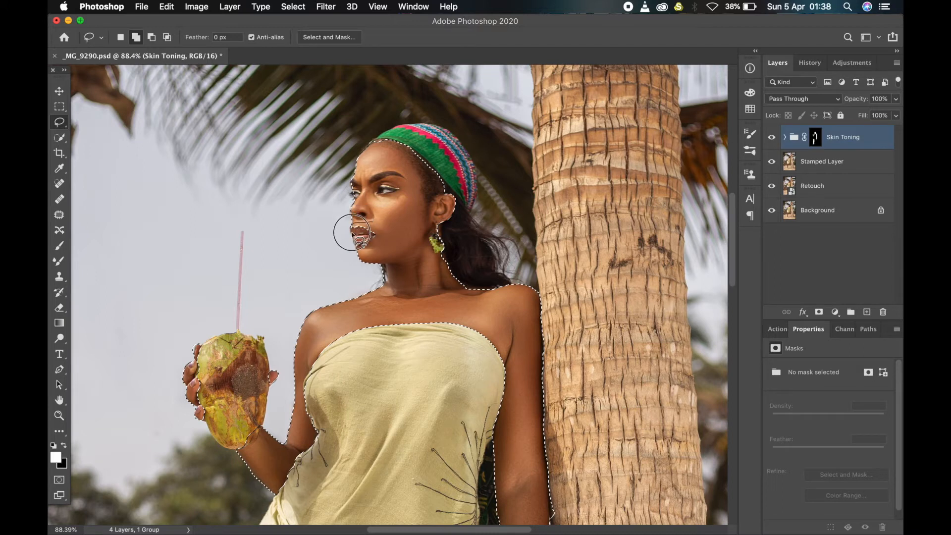
left_click_drag(358, 243, 378, 240)
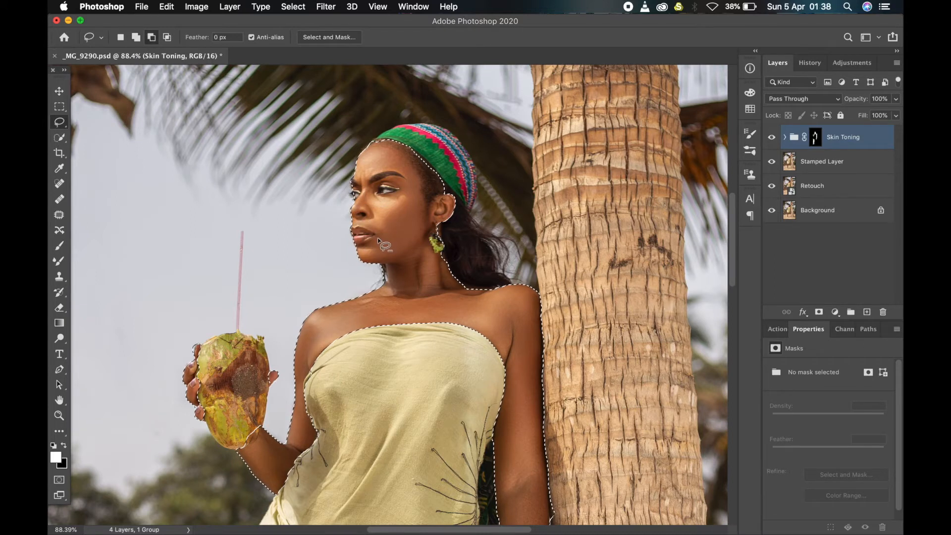
scroll(380, 240, "down", 3)
scroll(387, 243, "down", 5)
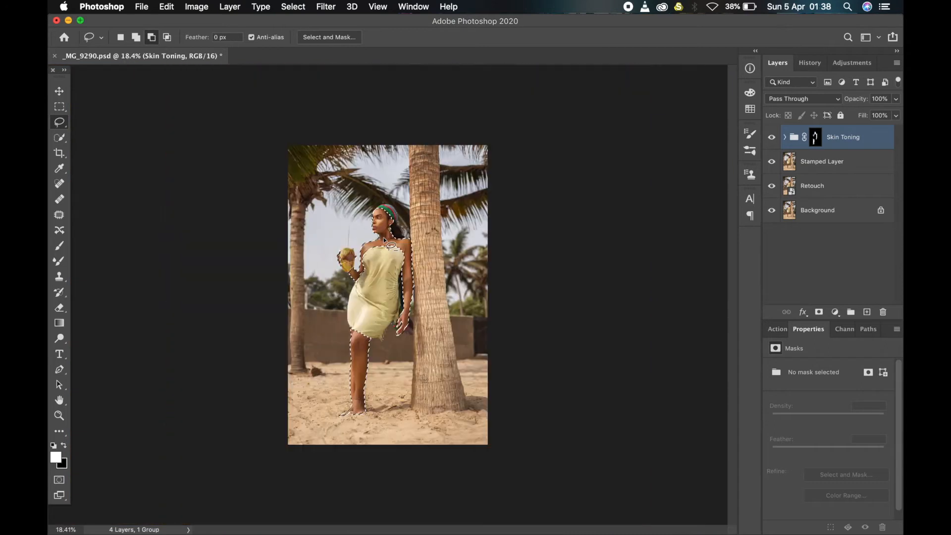
scroll(393, 297, "up", 1)
right_click(436, 192)
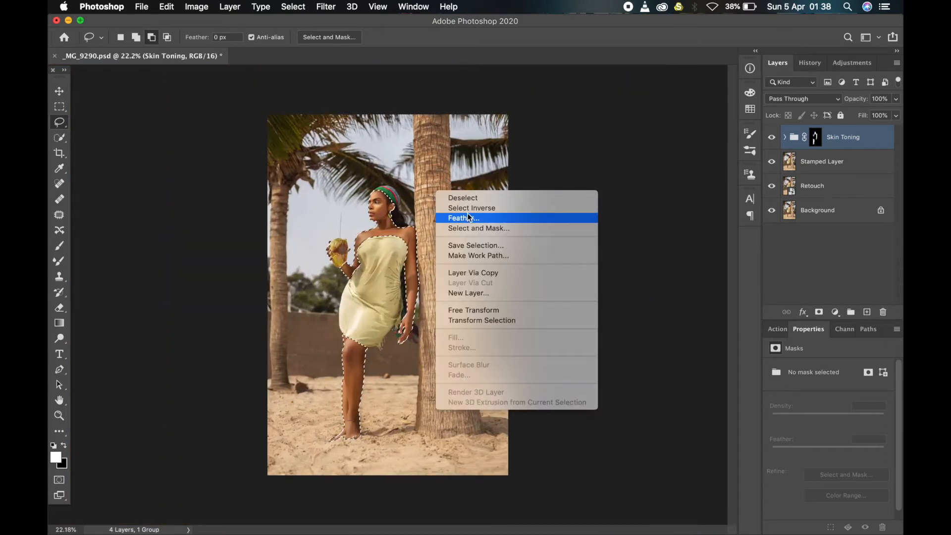
left_click(489, 218)
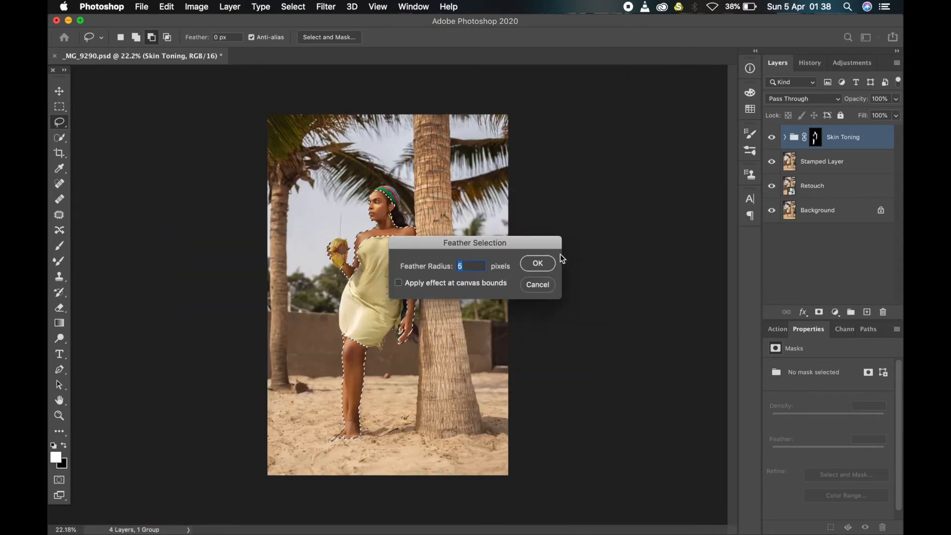
left_click(536, 285)
Step: Invert the selection and create a group masked by it, named Color Grade, above the Skin Toning group
right_click(457, 212)
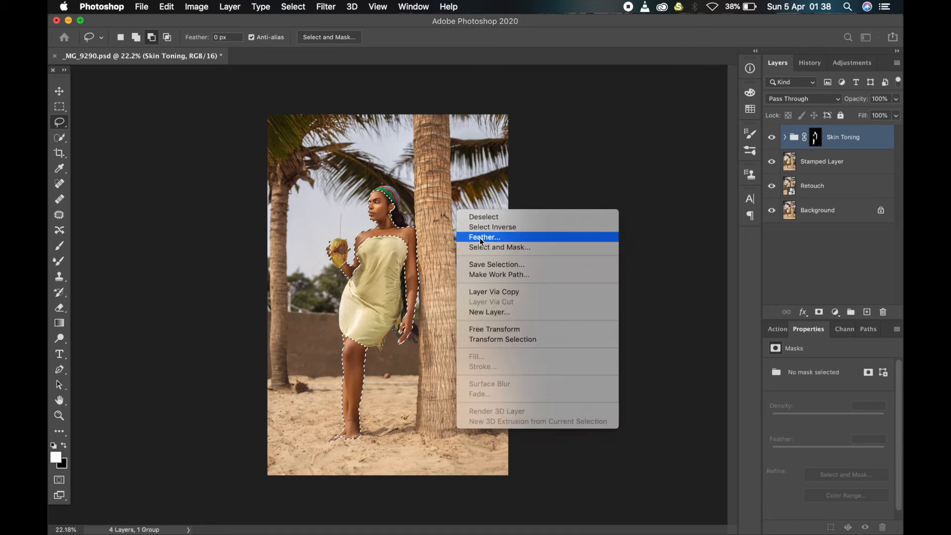
left_click(488, 229)
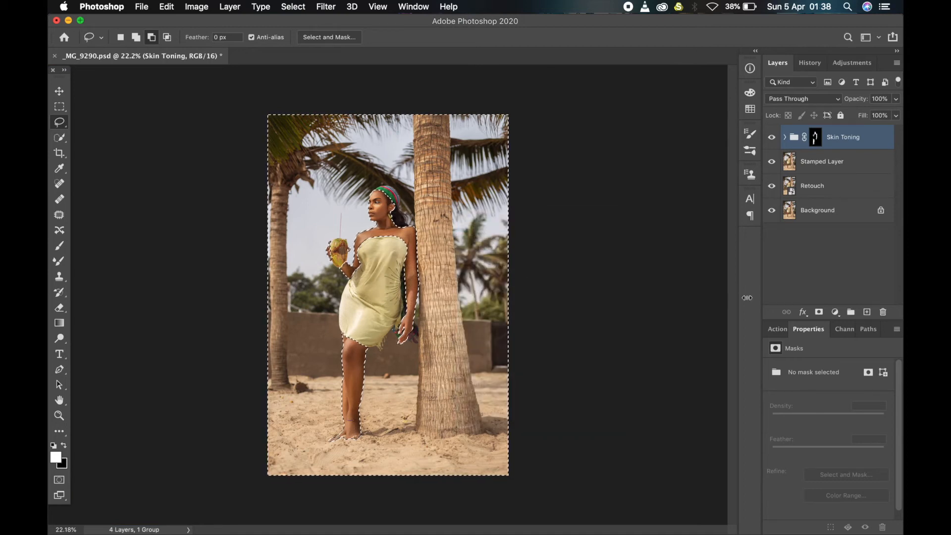
left_click(851, 312)
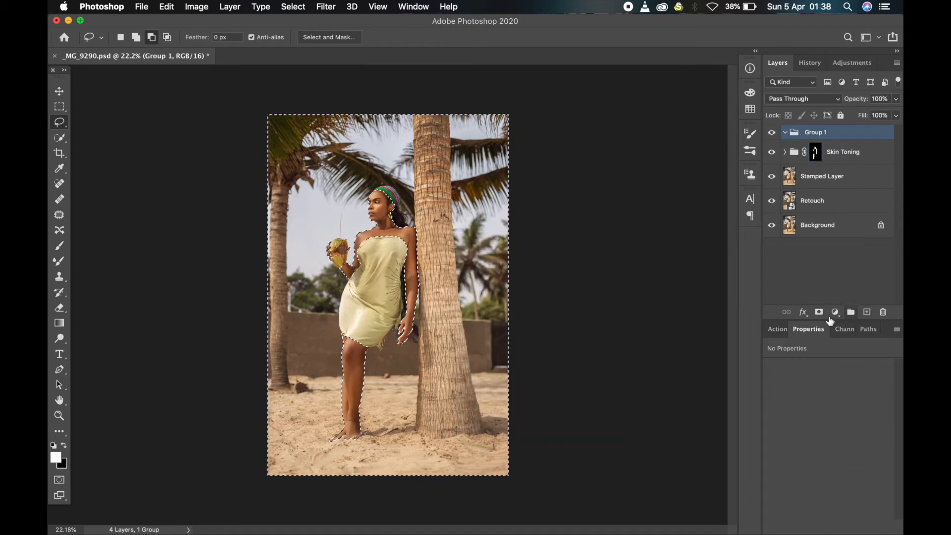
left_click(818, 312)
left_click(833, 137)
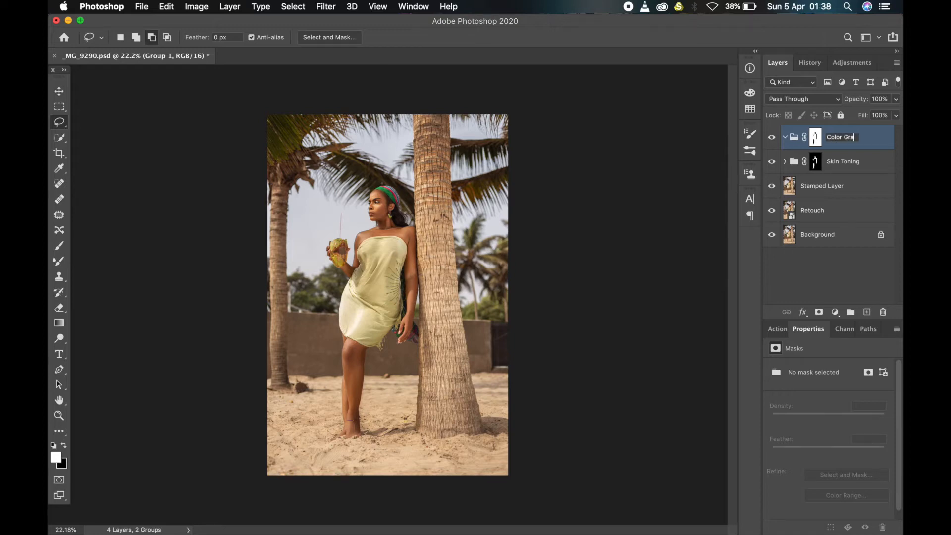
key("Return")
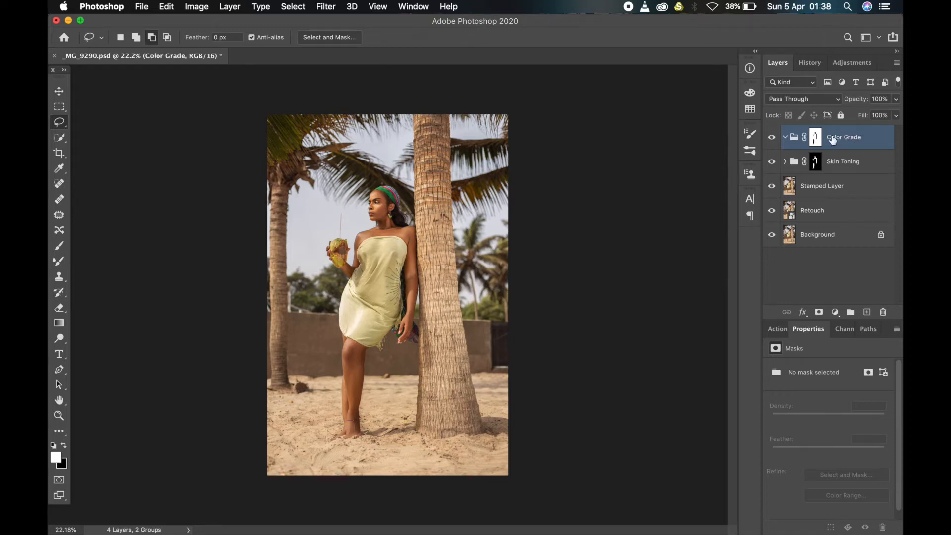
Step: Add a Color Balance layer inside the Color Grade group and set its midtones to Cyan-Red +3 and Yellow-Blue +3
left_click(836, 313)
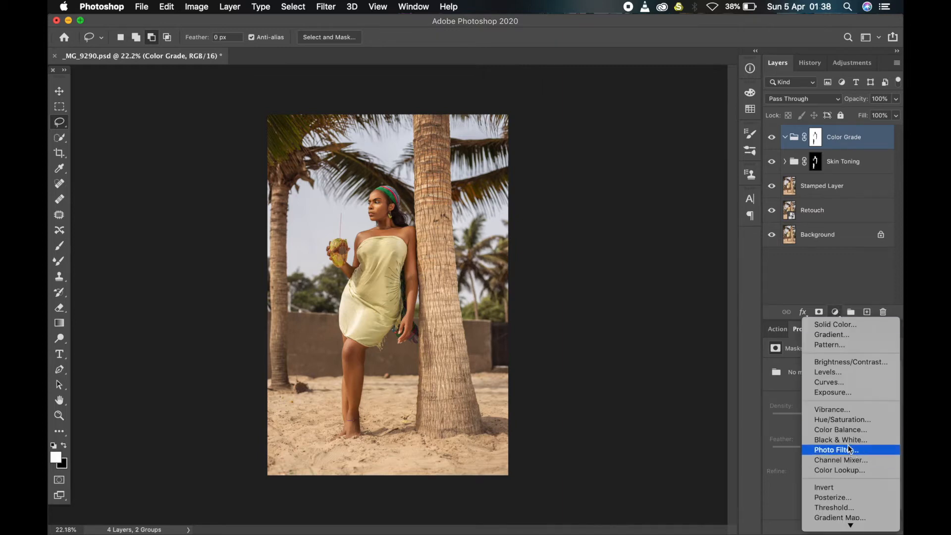
left_click(846, 430)
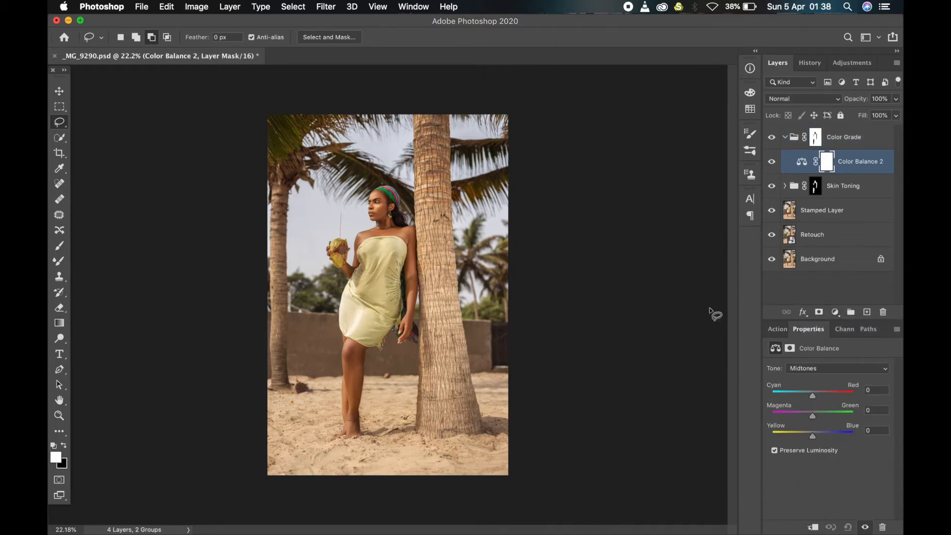
scroll(417, 337, "up", 3)
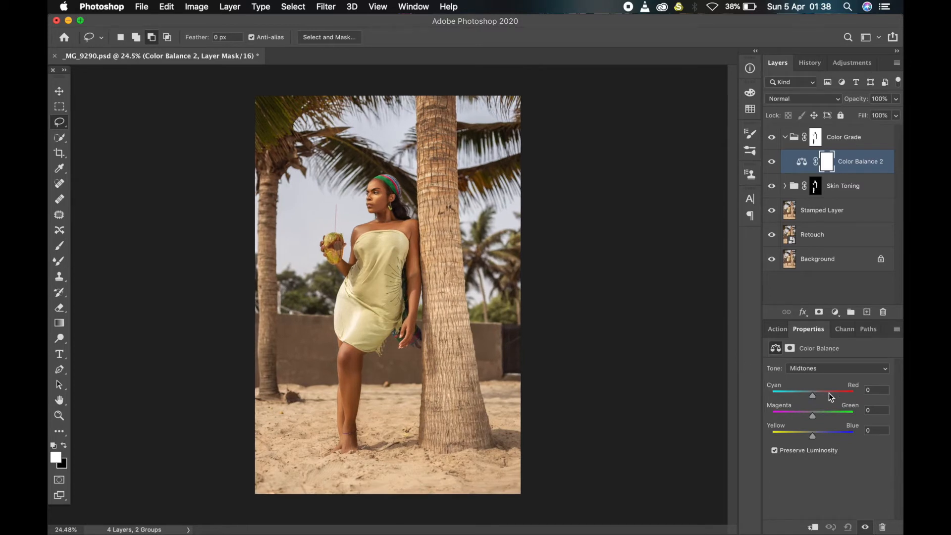
left_click_drag(812, 395, 814, 395)
left_click_drag(812, 435, 815, 436)
Step: Shift the shadows toward red, set the highlights to Cyan-Red -13 and Yellow-Blue -3, and compare with the layer hidden and shown
left_click(837, 368)
left_click(807, 355)
left_click_drag(812, 395, 816, 403)
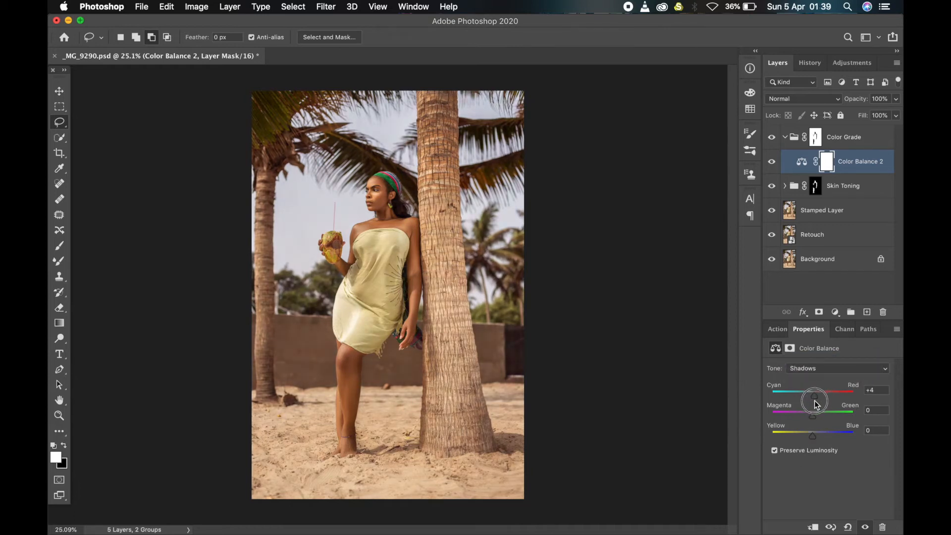
mouse_move(812, 436)
left_mouse_down()
mouse_move(808, 404)
mouse_move(815, 437)
mouse_move(811, 421)
left_mouse_up()
left_click(837, 368)
left_click(812, 390)
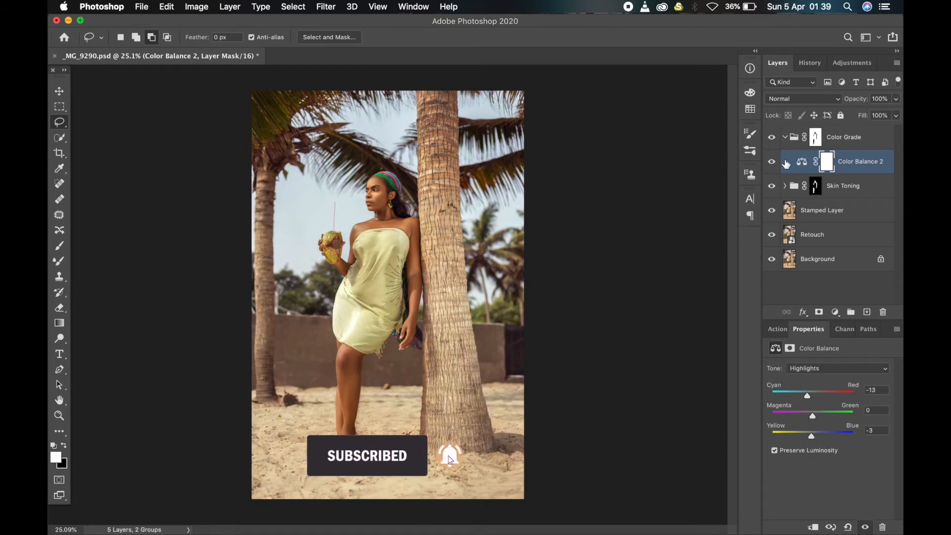
left_click(773, 162)
left_click(773, 162)
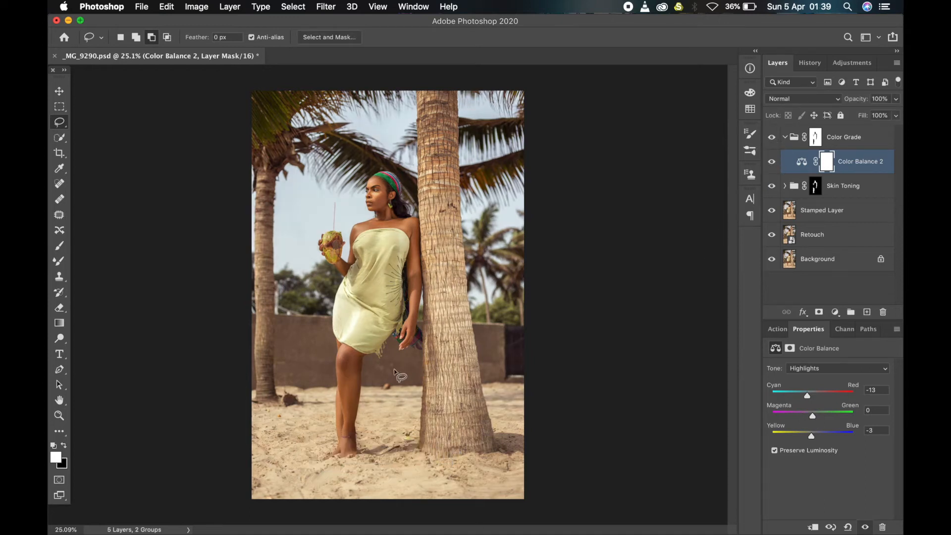
left_click(299, 6)
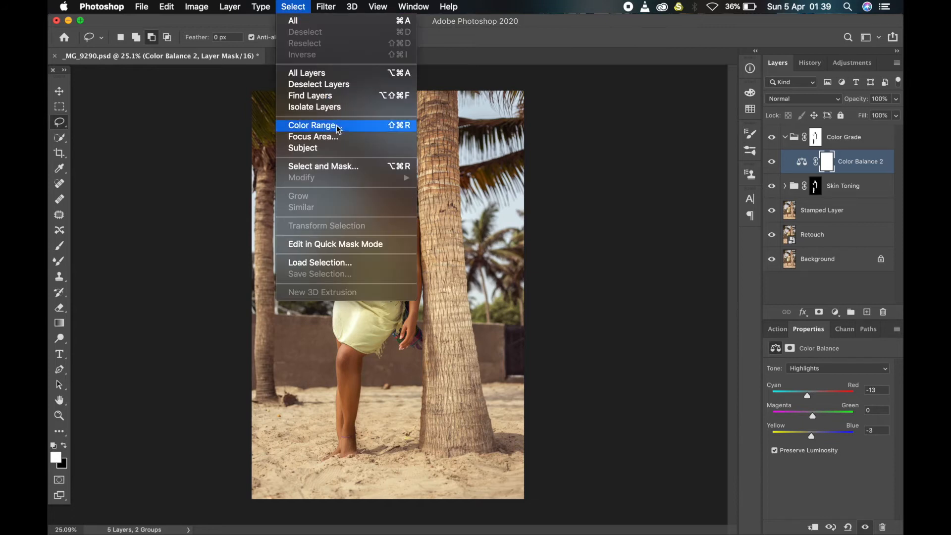
left_click(338, 128)
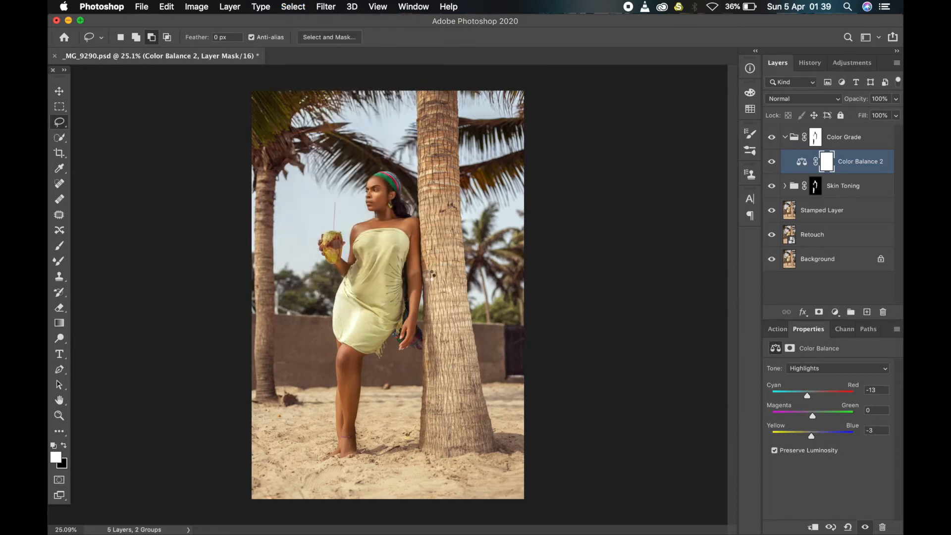
key("Escape")
key("super+shift+c")
left_click(776, 192)
key("Escape")
Step: Select the yellows of the image with Color Range and add a Color Balance layer masked to them
left_click(798, 162)
key("super+shift+c")
left_click(661, 136)
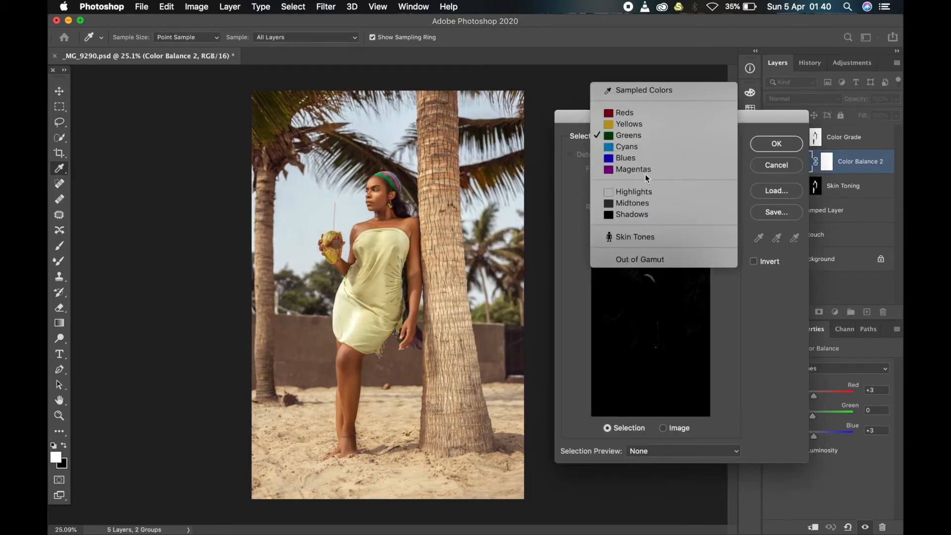
left_click(628, 123)
left_click(756, 148)
left_click(835, 311)
left_click(832, 418)
Step: Adjust the midtones of the yellows, set their shadows to Cyan-Red +14, Magenta-Green +19, Yellow-Blue +6, and compare with the layer hidden
left_click(802, 164)
mouse_move(812, 396)
left_mouse_down()
mouse_move(832, 392)
mouse_move(816, 396)
left_mouse_up()
left_click_drag(813, 438, 790, 437)
left_click(814, 368)
left_click(813, 377)
mouse_move(813, 395)
left_mouse_down()
mouse_move(780, 394)
mouse_move(818, 399)
left_mouse_up()
mouse_move(813, 436)
left_mouse_down()
mouse_move(794, 437)
mouse_move(818, 418)
mouse_move(819, 396)
mouse_move(809, 441)
mouse_move(814, 435)
left_mouse_up()
left_click(813, 368)
left_click(773, 163)
left_click(773, 163)
left_click(772, 163)
left_click(772, 163)
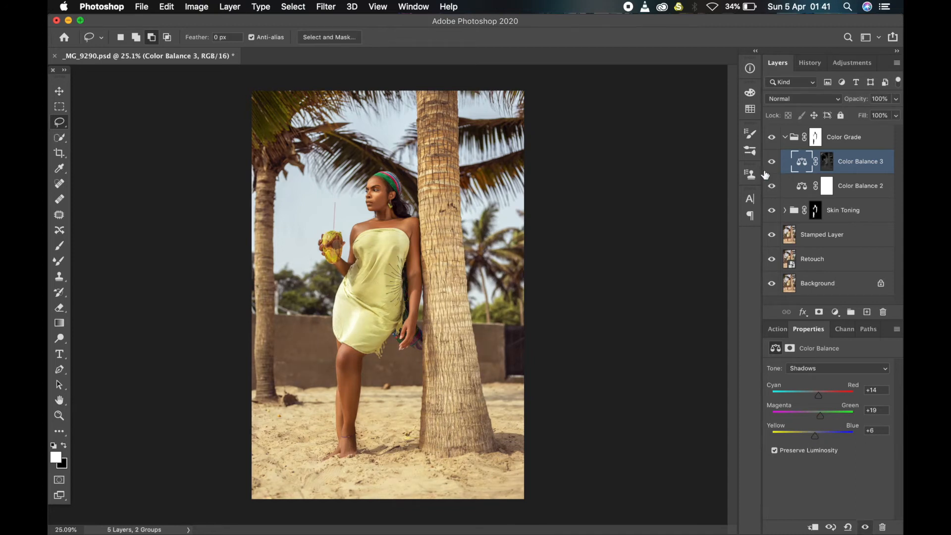
Step: Select the reds of the image with Color Range and add a Color Balance layer masked to them
left_click(293, 7)
left_click(317, 124)
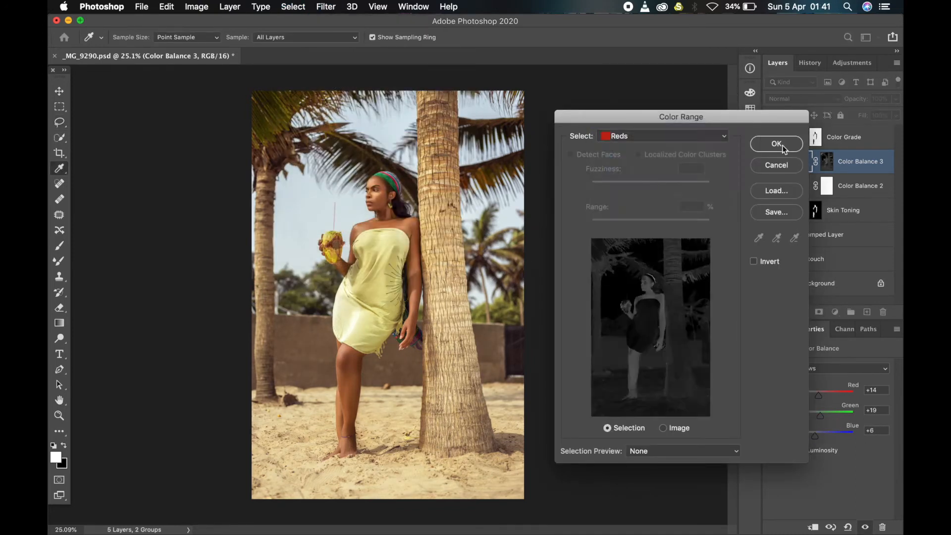
left_click(777, 143)
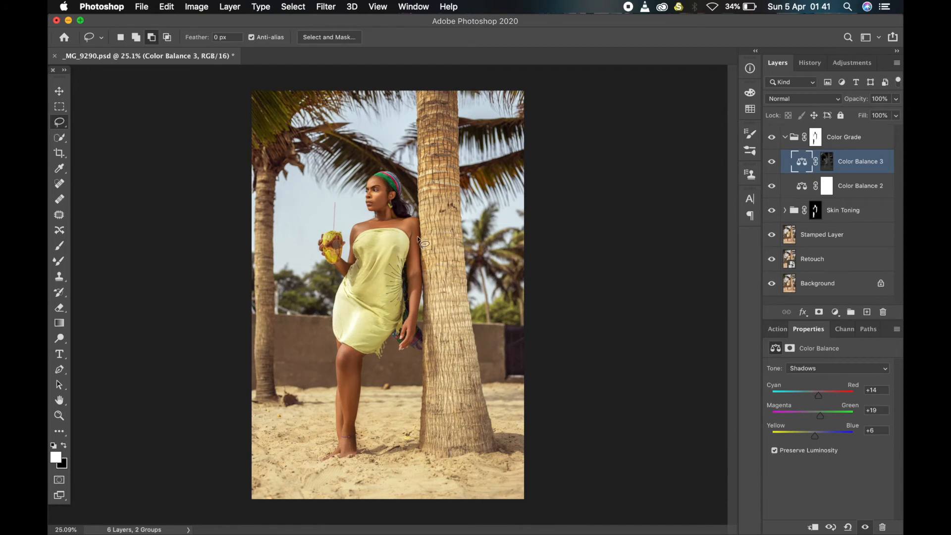
left_click(835, 312)
left_click(843, 430)
Step: Adjust the midtones and highlights of the reds, and set their shadows to Cyan-Red +16 and Yellow-Blue +45
mouse_move(812, 395)
left_mouse_down()
mouse_move(804, 395)
mouse_move(834, 395)
mouse_move(816, 401)
left_mouse_up()
mouse_move(812, 437)
left_mouse_down()
mouse_move(825, 436)
mouse_move(807, 438)
left_mouse_up()
left_click(837, 368)
left_click(812, 381)
left_click_drag(813, 395, 793, 405)
mouse_move(813, 435)
left_mouse_down()
mouse_move(824, 435)
mouse_move(815, 434)
left_mouse_up()
left_click(825, 369)
left_click(819, 350)
left_click_drag(813, 396, 818, 395)
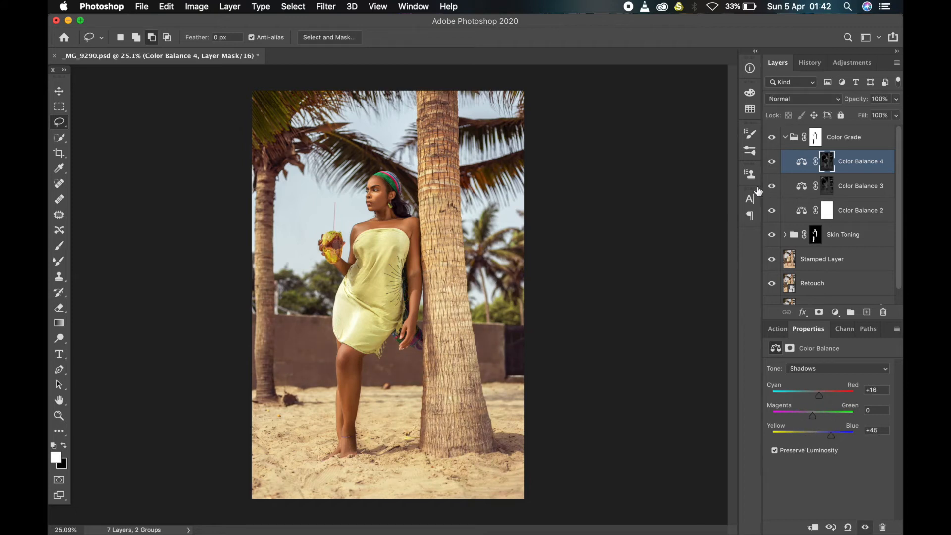
Step: Select the dress on the Stamped Layer with Quick Selection and add a Color Balance layer masked to it above Color Balance 4
left_click(813, 268)
left_click(60, 138)
left_click_drag(380, 240, 374, 343)
left_click(851, 166)
left_click(835, 312)
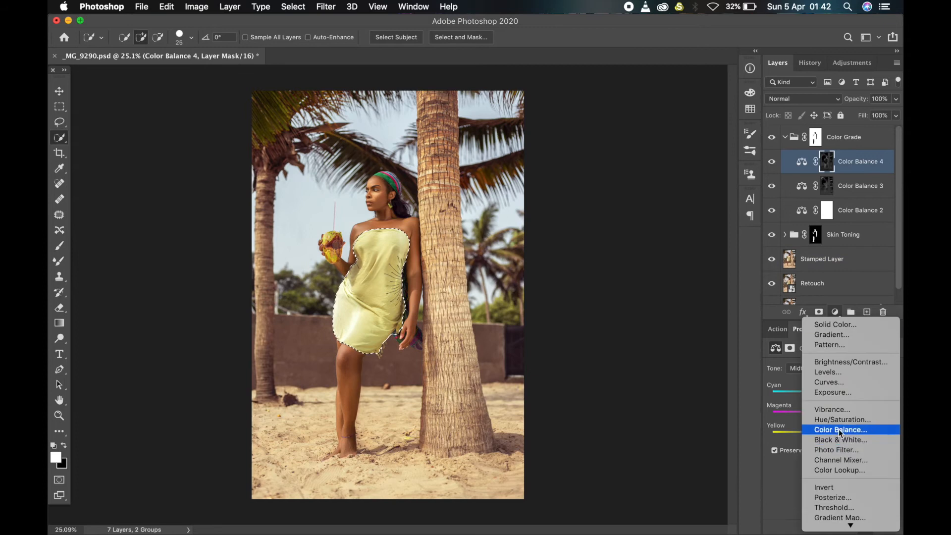
left_click(842, 429)
Step: Set the dress's midtones to Cyan-Red +19, Magenta-Green -10 and Yellow-Blue +42, and adjust its highlights
mouse_move(812, 395)
left_mouse_down()
mouse_move(837, 396)
mouse_move(809, 397)
mouse_move(820, 396)
left_mouse_up()
left_click_drag(812, 436, 815, 397)
left_click(834, 369)
left_click(827, 380)
mouse_move(812, 436)
left_mouse_down()
mouse_move(829, 431)
mouse_move(813, 436)
left_mouse_up()
Step: Set the dress's shadows to Cyan-Red +6, Magenta-Green -10 and Yellow-Blue +10
left_click(834, 368)
left_click(822, 347)
left_click_drag(813, 396, 815, 396)
mouse_move(812, 435)
left_mouse_down()
mouse_move(828, 418)
mouse_move(809, 420)
left_mouse_up()
scroll(395, 315, "down", 1)
scroll(388, 302, "up", 2)
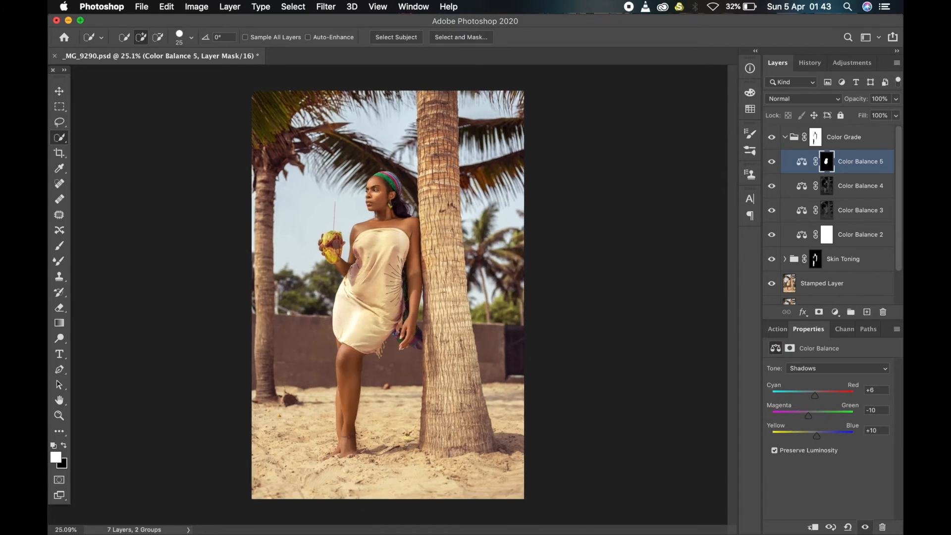
Step: Select the background greenery by sampling its colors in Color Range and add a Color Balance layer masked to it
left_click(293, 7)
left_click(311, 125)
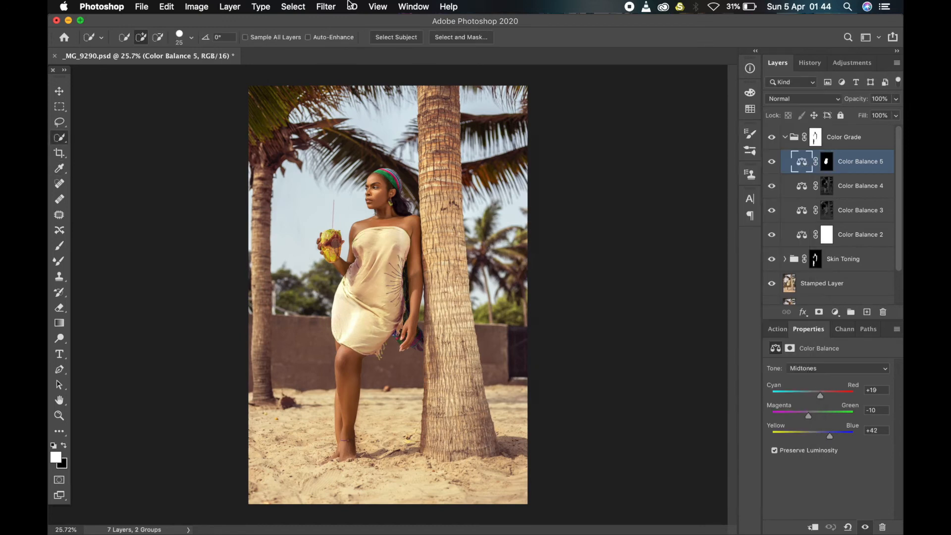
left_click(293, 7)
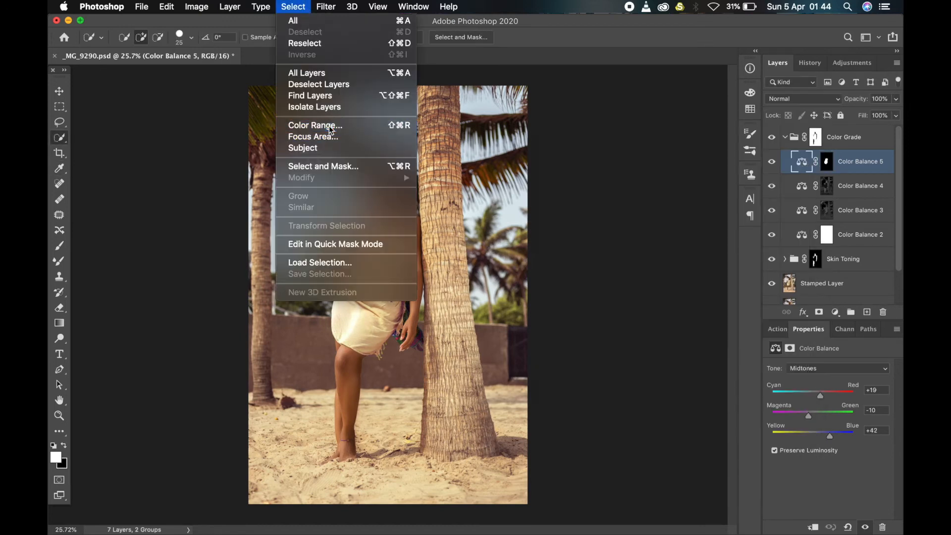
left_click(311, 124)
left_click(515, 308)
left_click(776, 238)
left_click(298, 297)
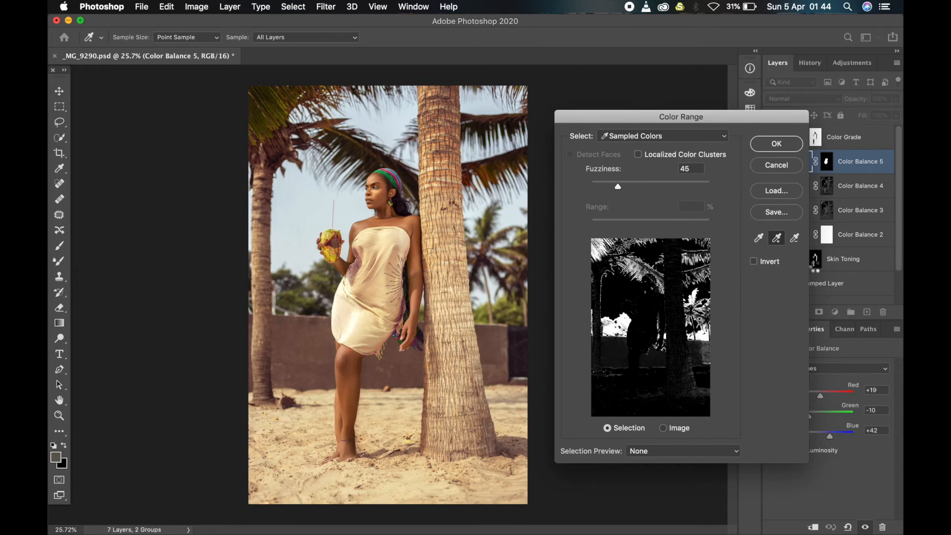
left_click(772, 148)
left_click(834, 312)
left_click(839, 430)
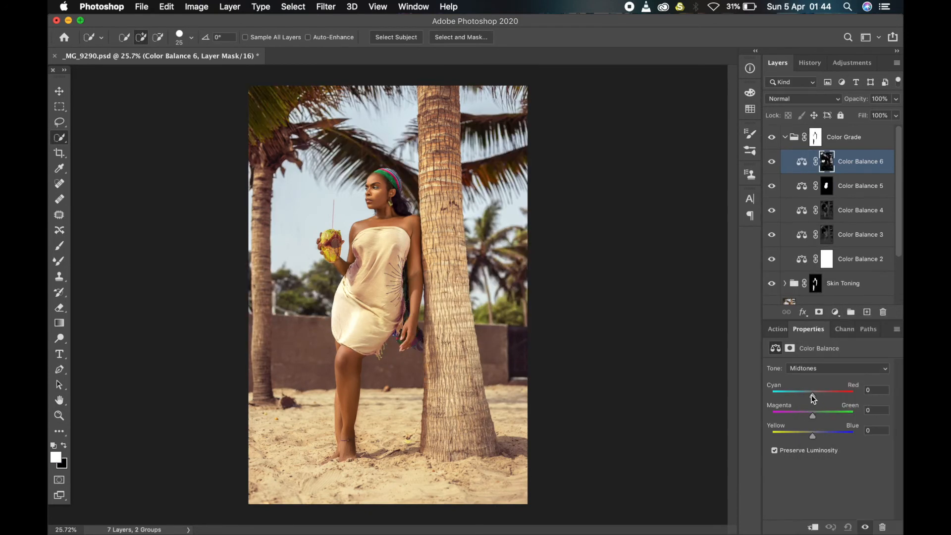
Step: Set the greenery's midtones to Cyan-Red -30 and Yellow-Blue +12, and shift its shadows slightly toward cyan and blue
left_click_drag(814, 396, 800, 396)
left_click_drag(812, 436, 816, 437)
left_click(817, 368)
left_click(812, 357)
mouse_move(812, 395)
left_mouse_down()
mouse_move(824, 394)
mouse_move(810, 395)
left_mouse_up()
mouse_move(812, 436)
left_mouse_down()
mouse_move(824, 433)
mouse_move(817, 435)
left_mouse_up()
Step: Adjust the greenery's highlights and compare the image with this Color Balance layer hidden and shown
left_click(832, 368)
left_click(822, 379)
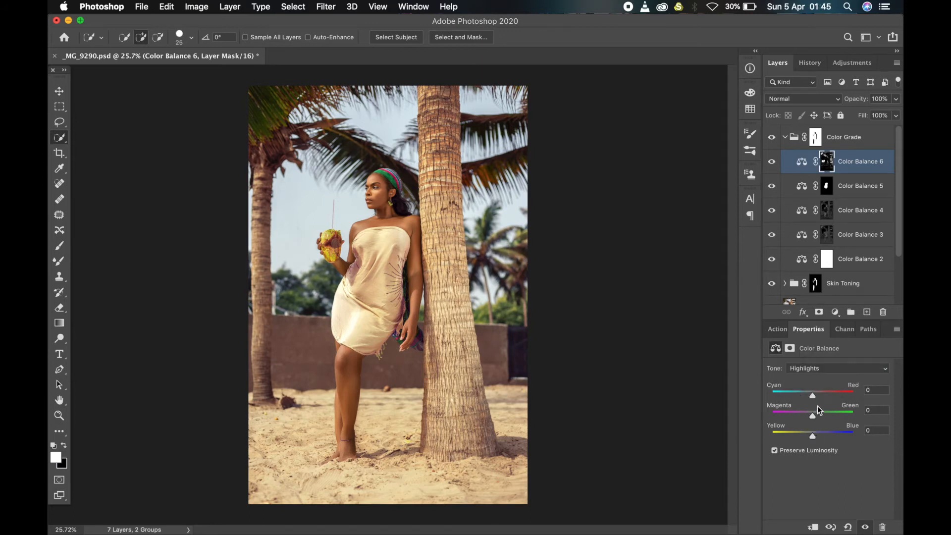
left_click_drag(814, 397, 815, 416)
left_click(772, 163)
left_click(773, 163)
Step: Select the image's shadows with Color Range, slightly raising the fuzziness, and add a Color Balance layer masked to them
left_click(801, 162)
left_click(293, 6)
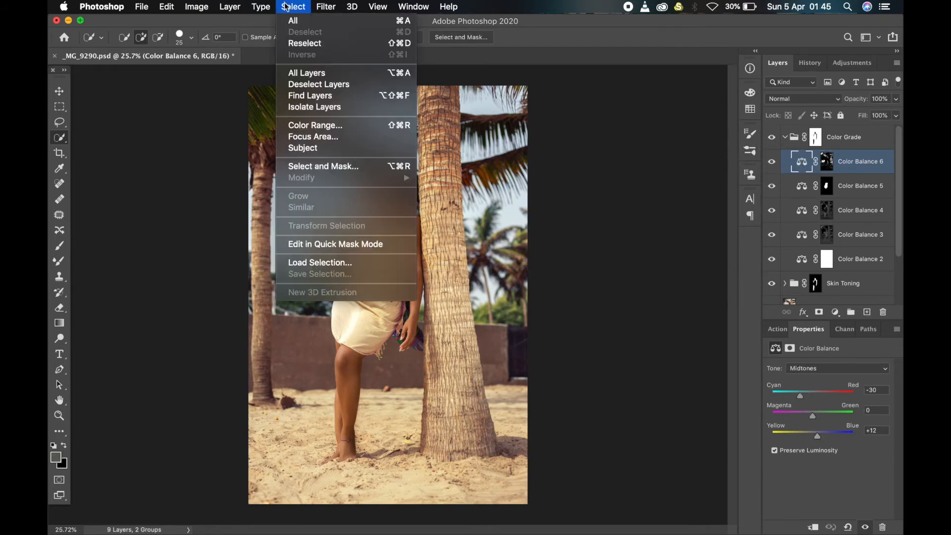
left_click(346, 127)
left_click(664, 139)
left_click(648, 255)
left_click_drag(617, 187, 622, 187)
left_click(776, 144)
left_click(835, 311)
left_click(848, 426)
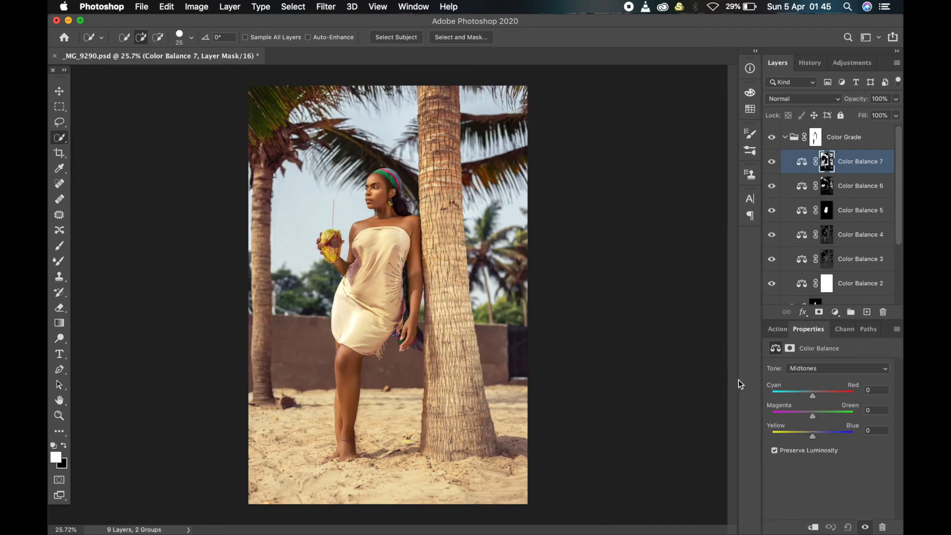
Step: Set the new layer's midtones to -20, -4, +6 and its shadows to +4, -4, -12, and adjust its highlights
left_click_drag(811, 394, 805, 396)
left_click_drag(809, 435, 809, 399)
left_click(823, 369)
left_click(818, 379)
mouse_move(813, 436)
left_mouse_down()
mouse_move(804, 437)
mouse_move(814, 436)
mouse_move(807, 397)
mouse_move(817, 435)
mouse_move(809, 438)
mouse_move(810, 419)
left_mouse_up()
left_click(837, 368)
left_click(805, 349)
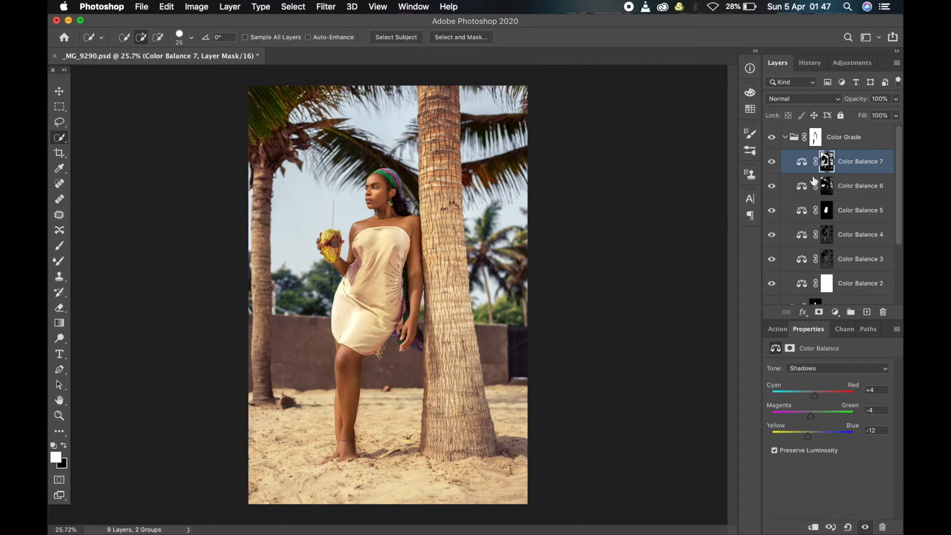
Step: Select the image's highlights with Color Range and subtract the lower part with the sand using the Lasso
left_click(292, 6)
left_click(317, 123)
left_click(622, 135)
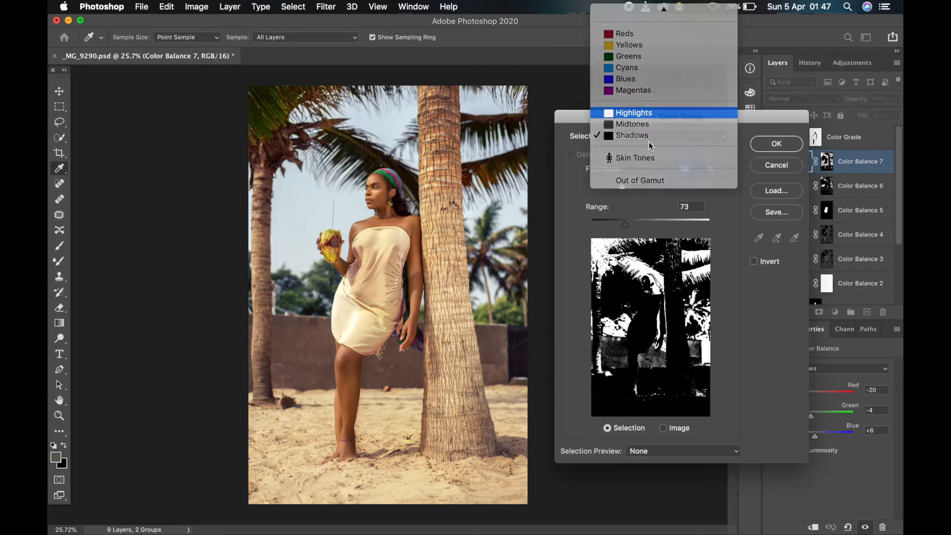
left_click(643, 112)
left_click(776, 147)
key("l")
mouse_move(248, 273)
left_mouse_down()
mouse_move(326, 276)
mouse_move(359, 226)
mouse_move(376, 171)
mouse_move(431, 213)
mouse_move(470, 309)
mouse_move(237, 493)
mouse_move(247, 284)
left_mouse_up()
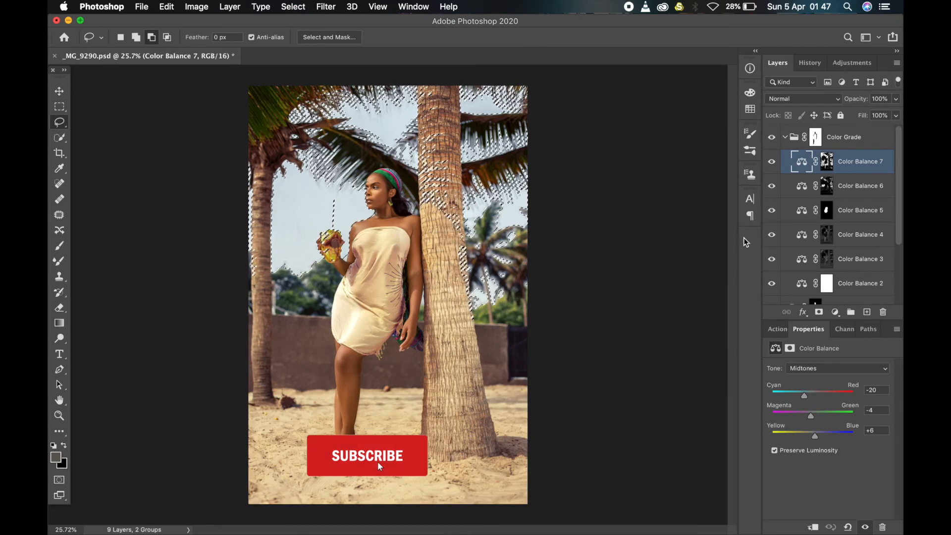
Step: Add a Color Balance layer masked to the selected sky highlights and shift its midtones toward cyan and blue
left_click(835, 312)
left_click(822, 428)
left_click_drag(812, 397, 799, 396)
mouse_move(812, 436)
left_mouse_down()
mouse_move(838, 435)
mouse_move(824, 436)
left_mouse_up()
Step: Shift the sky layer's highlights toward cyan and slightly toward blue, and set its shadows to Cyan-Red +1
left_click(837, 368)
left_click(805, 376)
left_click_drag(813, 396, 808, 396)
left_click_drag(812, 436, 814, 413)
left_click(837, 368)
left_click(812, 355)
Step: Compare the image before and after grading by hiding and showing the Color Grade group
left_click(772, 138)
left_click(772, 138)
left_click(772, 137)
left_click(771, 137)
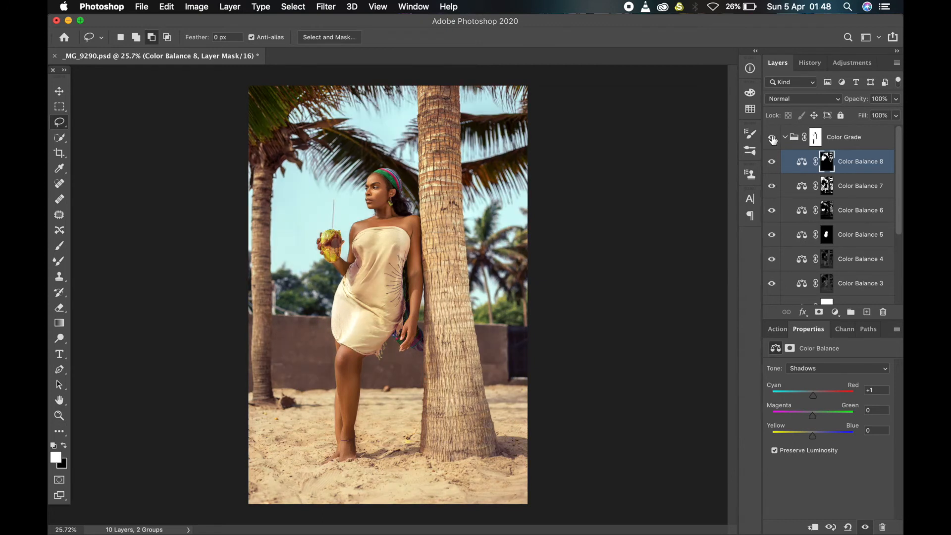
left_click(771, 138)
left_click(772, 138)
Step: Set the midtones of the Skin Toning group's Color Balance to Cyan-Red -7 and Yellow-Blue -6, check the effect, and collapse both groups
left_click(785, 137)
left_click(802, 187)
left_click_drag(812, 437, 810, 437)
left_click_drag(809, 397, 810, 397)
scroll(398, 190, "up", 5)
left_click(771, 187)
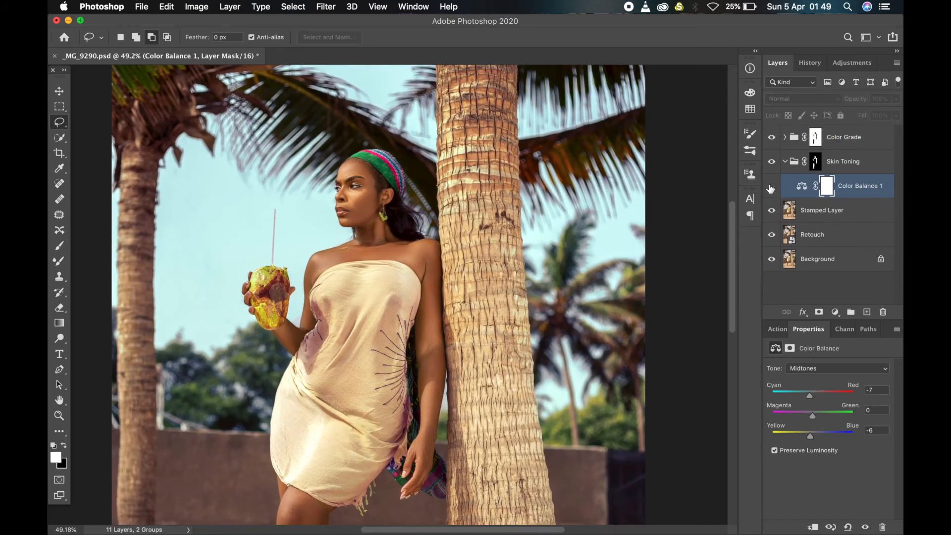
scroll(399, 188, "down", 5)
left_click(785, 161)
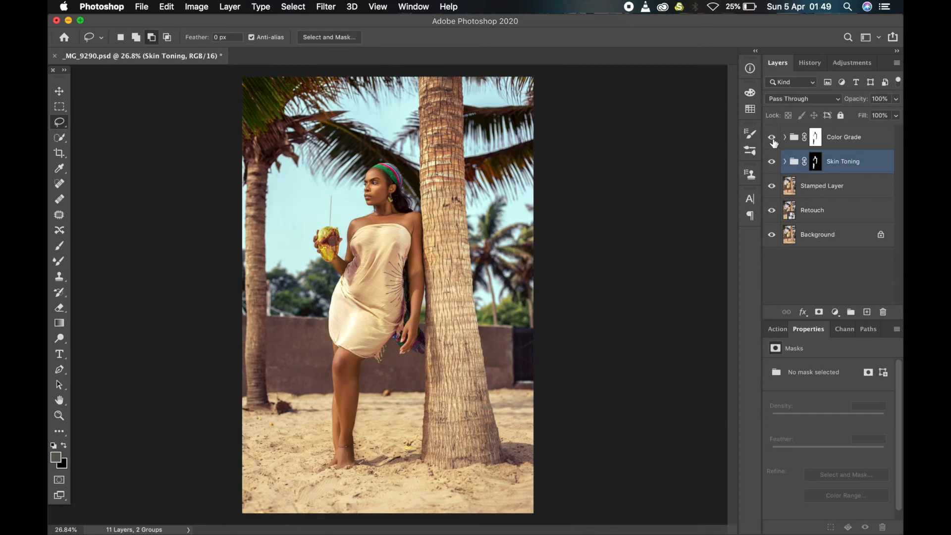
Step: Compare the portrait with and without the Color Grade group, and the skin up close with and without the Skin Toning group
left_click(772, 145)
left_click(772, 140)
left_click(785, 162)
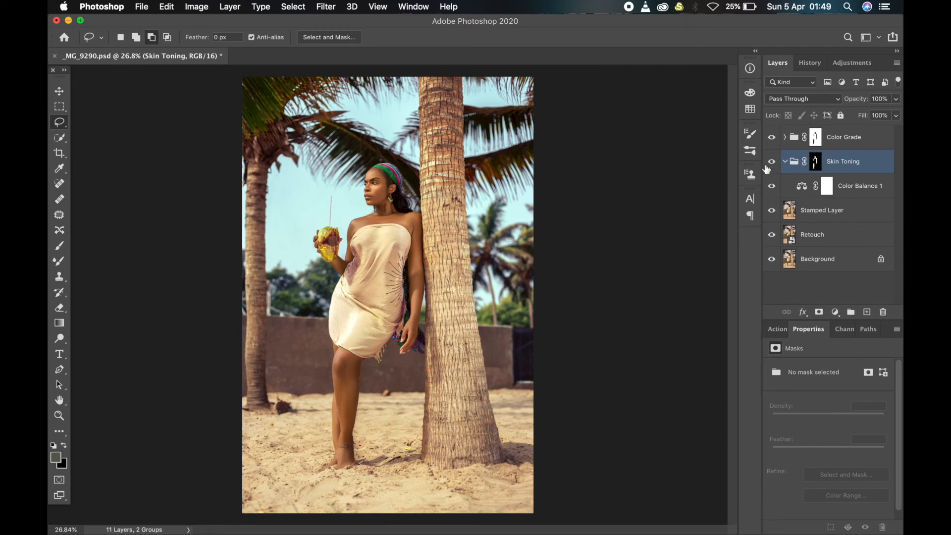
scroll(366, 196, "up", 10)
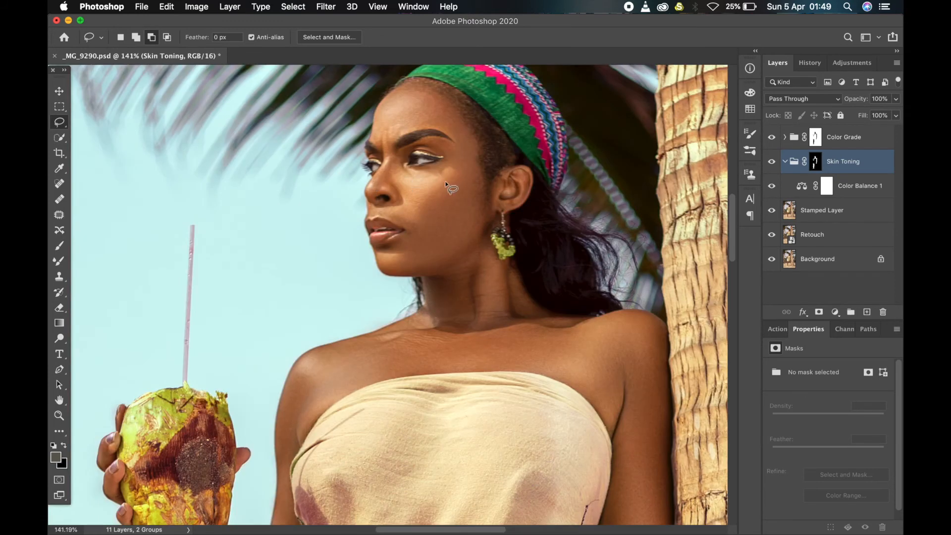
scroll(447, 187, "down", 3)
left_click(773, 161)
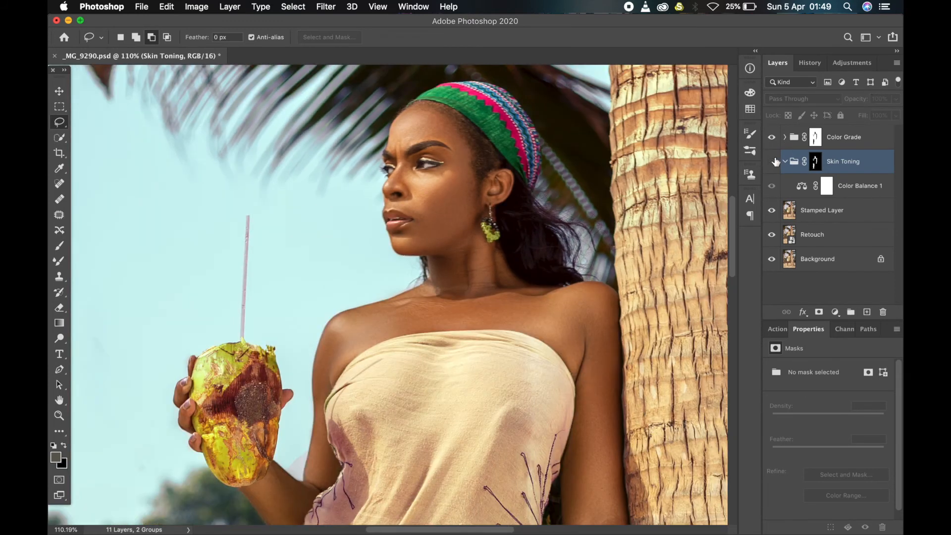
left_click(773, 162)
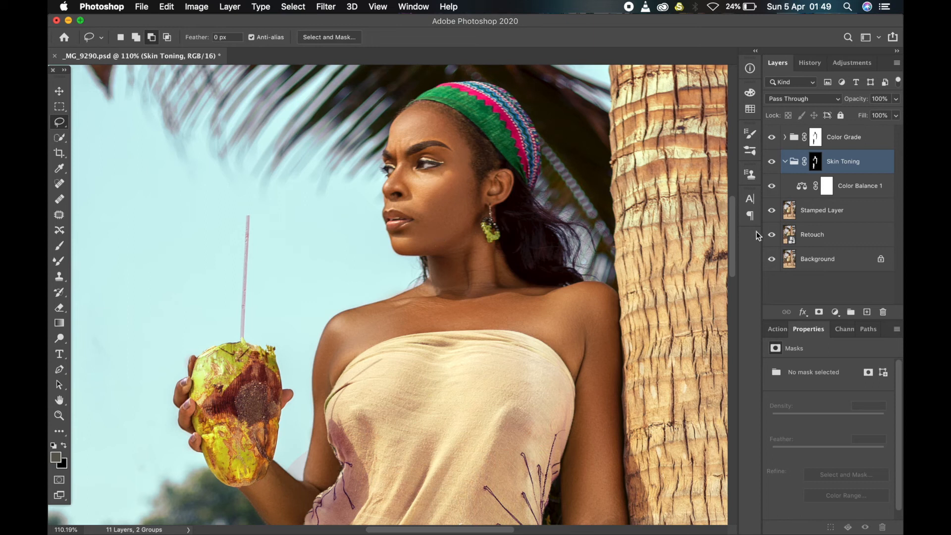
Step: Collapse the Skin Toning group and review the Color Balance layers and masks inside the Color Grade group
left_click(784, 162)
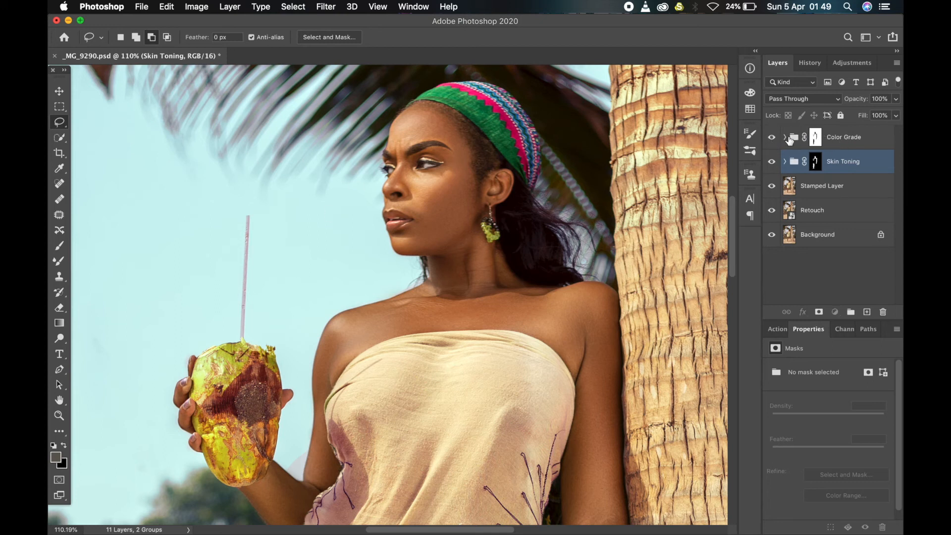
left_click(788, 144)
left_click(785, 137)
scroll(837, 218, "down", 4)
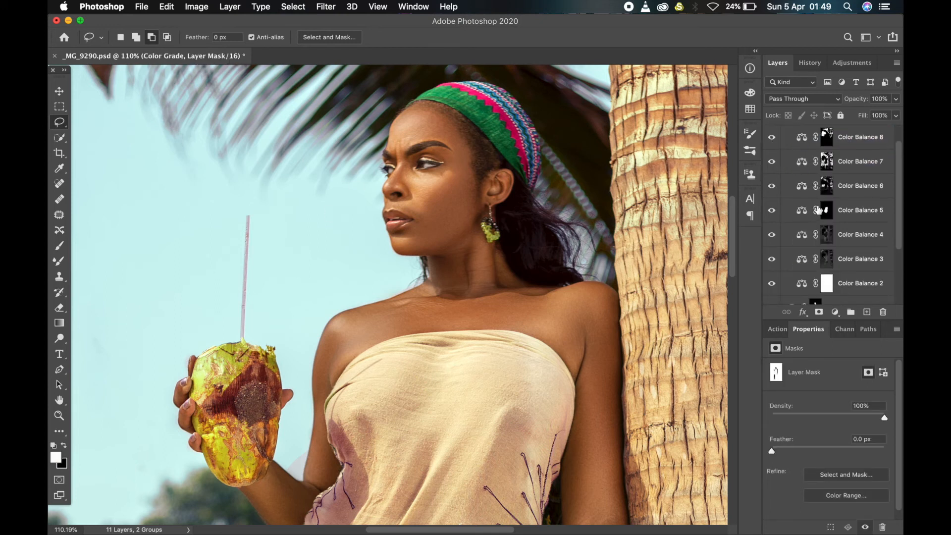
scroll(841, 233, "up", 4)
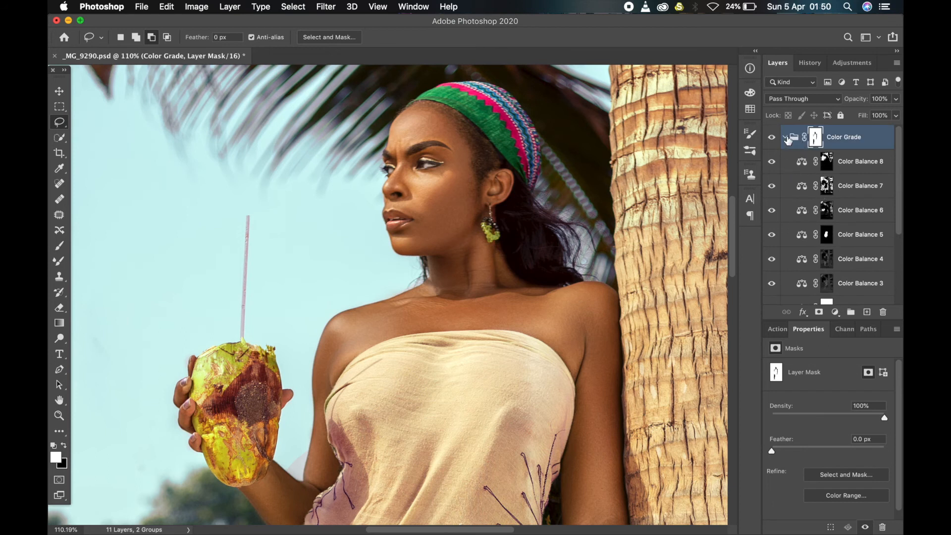
Step: Compare the whole portrait with the Color Grade group hidden and shown
scroll(688, 187, "down", 10)
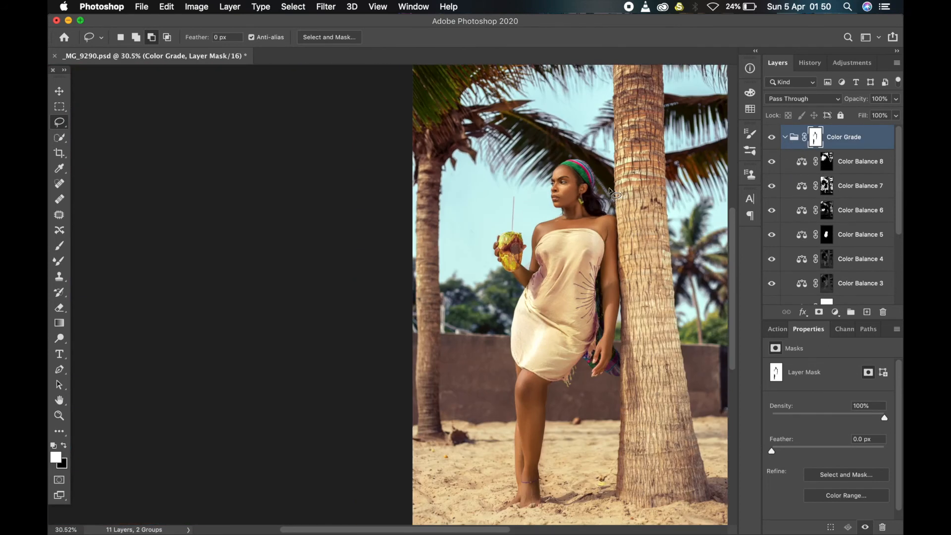
scroll(603, 195, "down", 1)
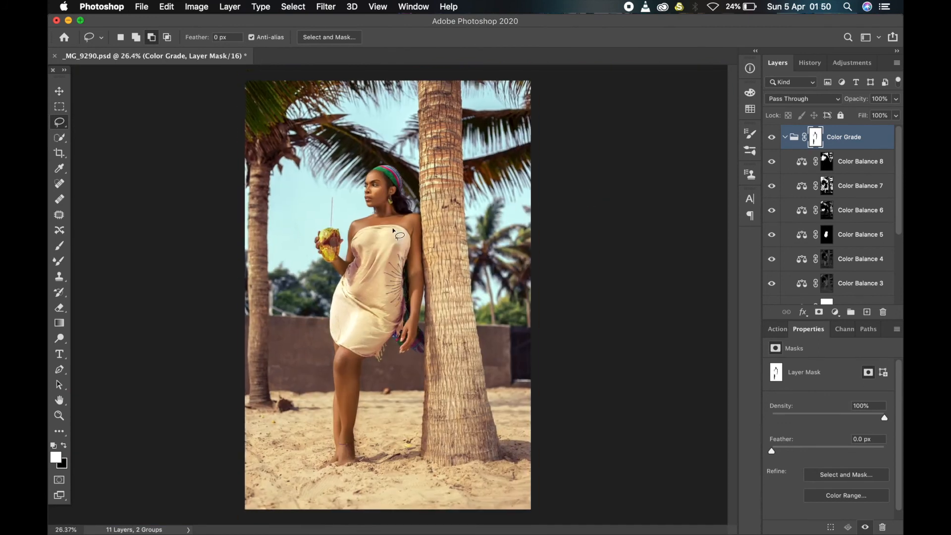
left_click(771, 139)
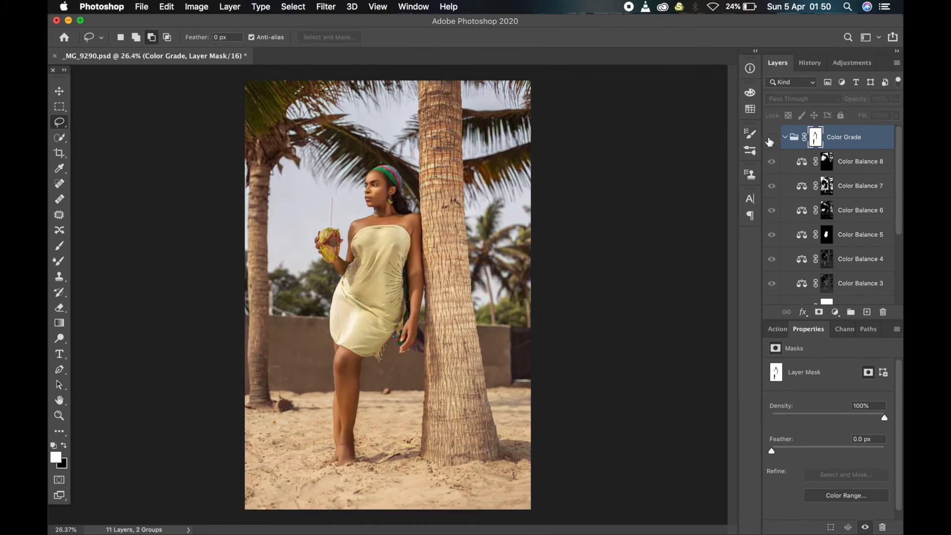
scroll(778, 165, "down", 1)
scroll(777, 166, "up", 1)
left_click(772, 139)
Step: Hide Color Balance 3 to 8 in the Color Grade group and toggle Color Balance 2 to check its effect alone
left_click_drag(771, 154, 772, 291)
scroll(773, 280, "down", 2)
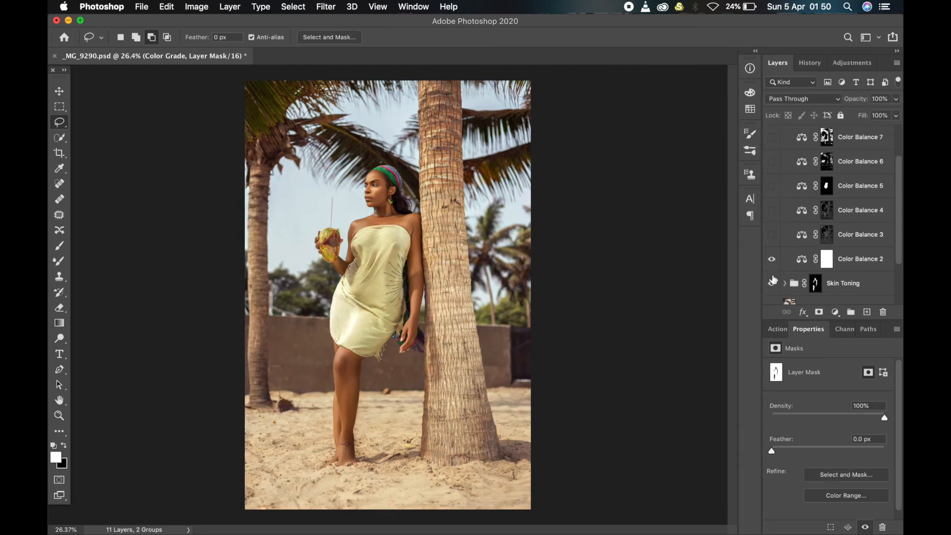
left_click(771, 260)
left_click(771, 260)
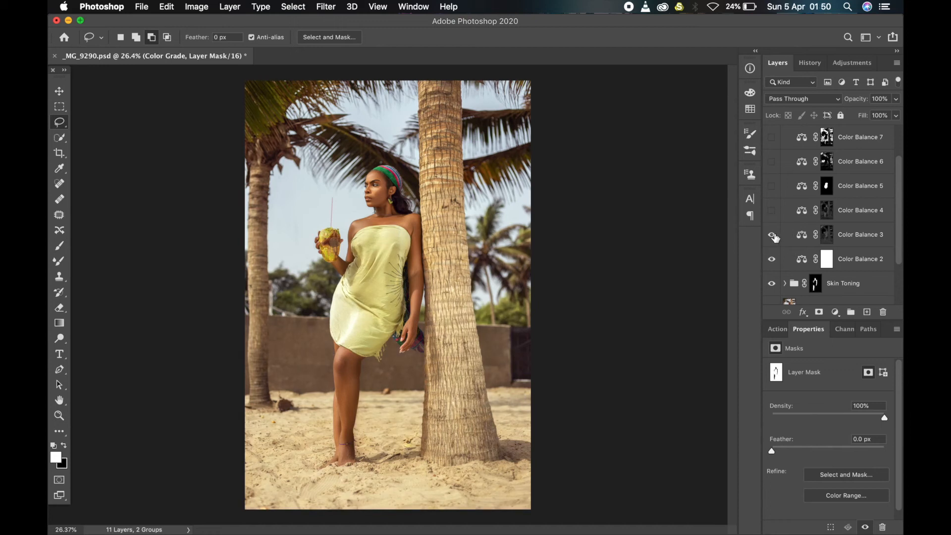
Step: Show Color Balance 3 through Color Balance 8 again one by one, reviewing what each layer adds to the grade
left_click(771, 236)
left_click(771, 235)
left_click(772, 211)
scroll(777, 200, "up", 2)
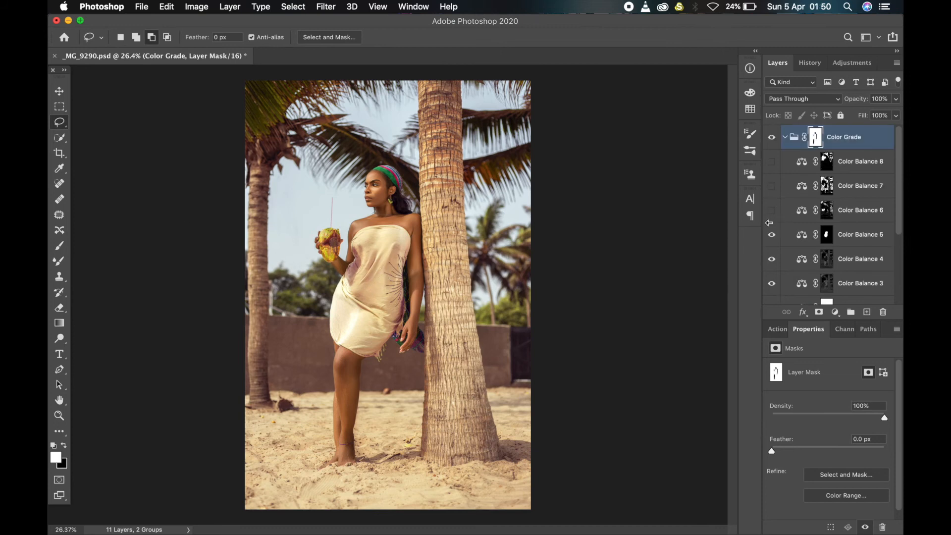
left_click(772, 212)
left_click(772, 186)
left_click(771, 163)
Step: Collapse the Color Grade group and compare the final image with the group hidden and shown
left_click(786, 138)
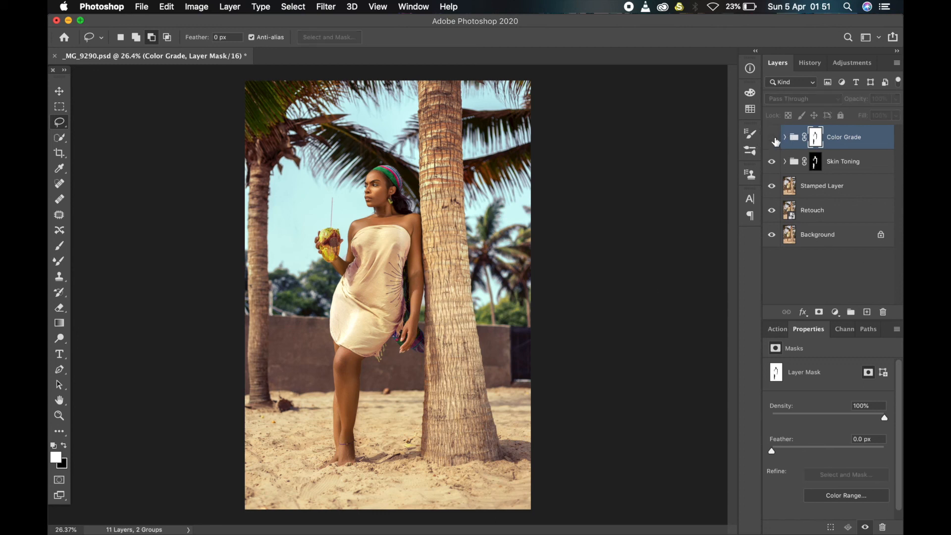
left_click(777, 140)
left_click(775, 142)
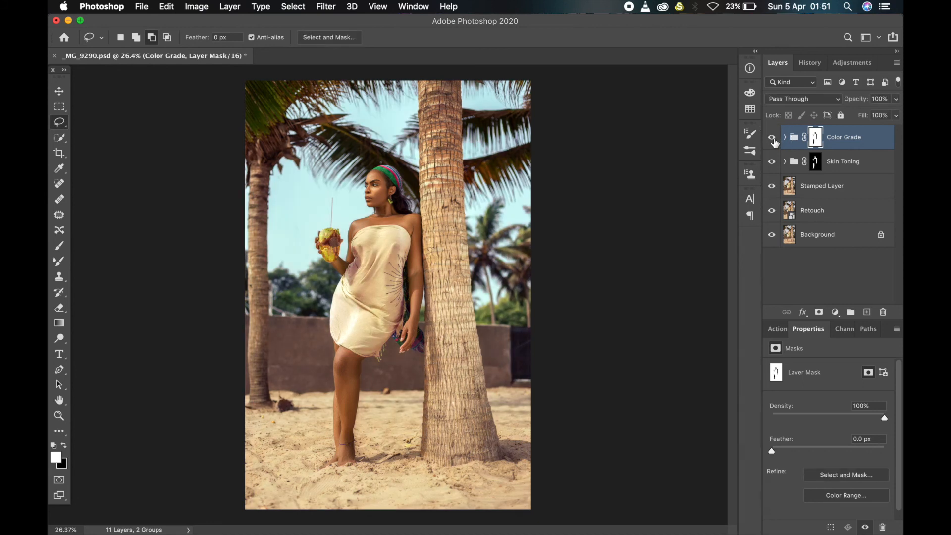